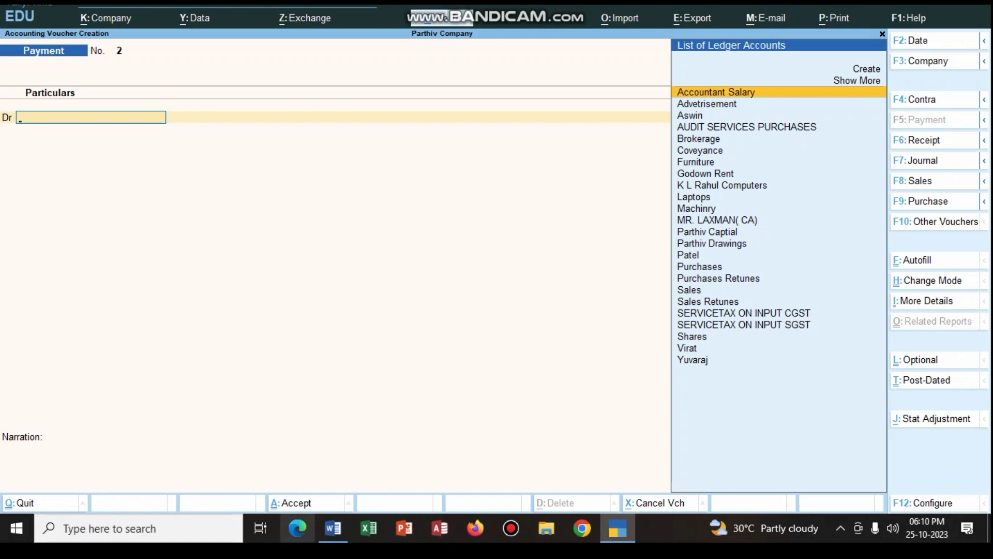
Review the service tax transactions in Word and the saved furniture and machinery payment voucher in TallyPrime.
{"action": "key", "text": "alt+Tab"}
{"action": "scroll", "coordinate": [497, 258], "scroll_direction": "up", "scroll_amount": 10}
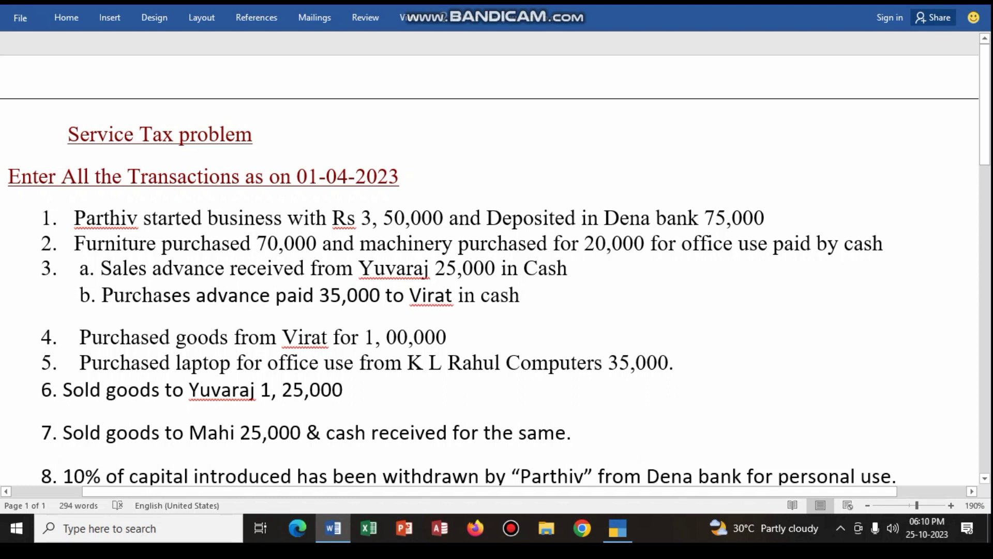
{"action": "key", "text": "alt+Tab"}
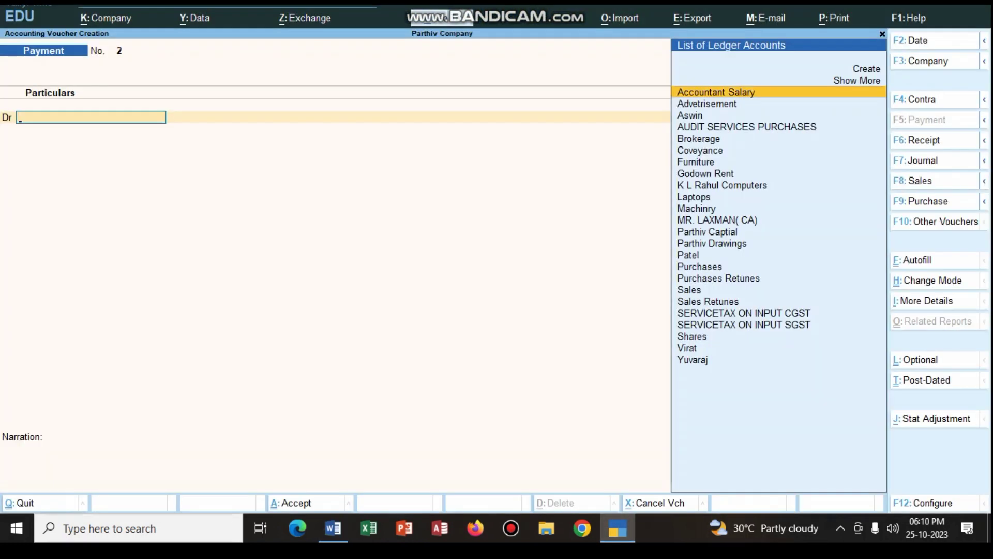
{"action": "key", "text": "Page_Up"}
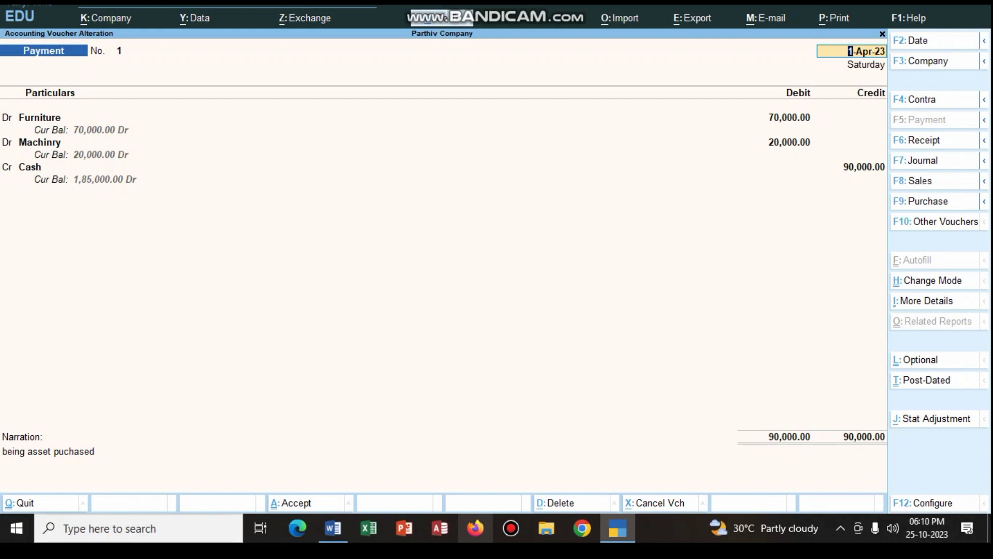
{"action": "key", "text": "alt+Tab"}
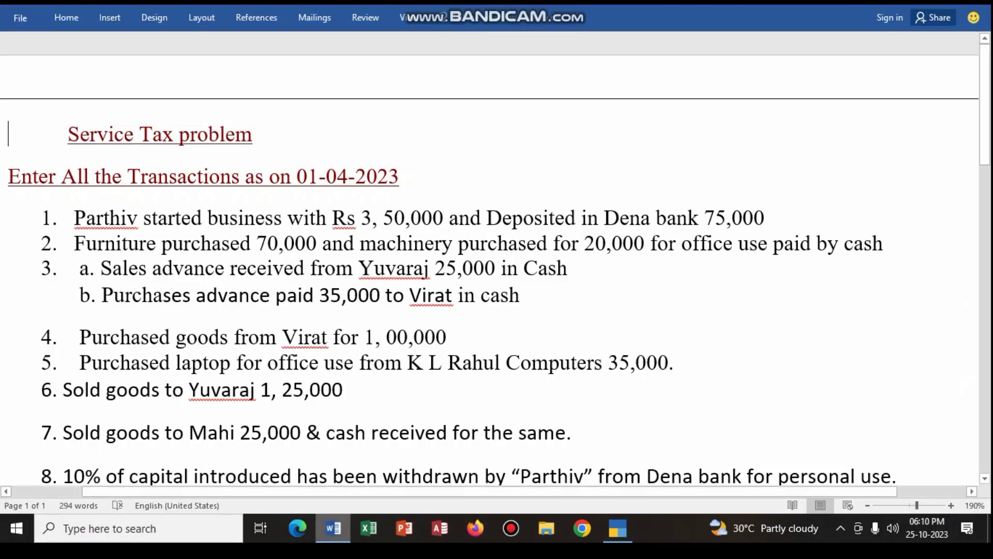
{"action": "scroll", "coordinate": [496, 259], "scroll_direction": "down", "scroll_amount": 1}
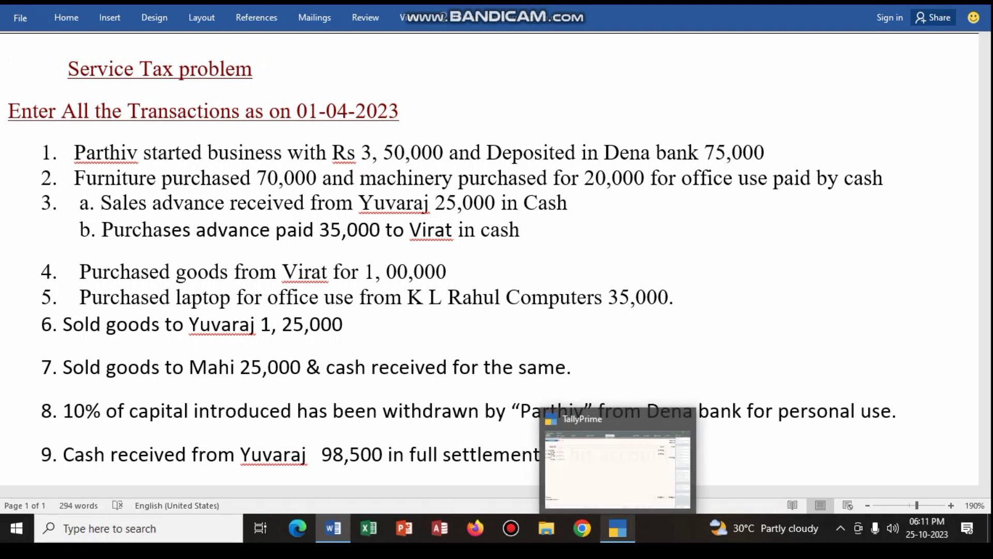
{"action": "left_click", "coordinate": [618, 528]}
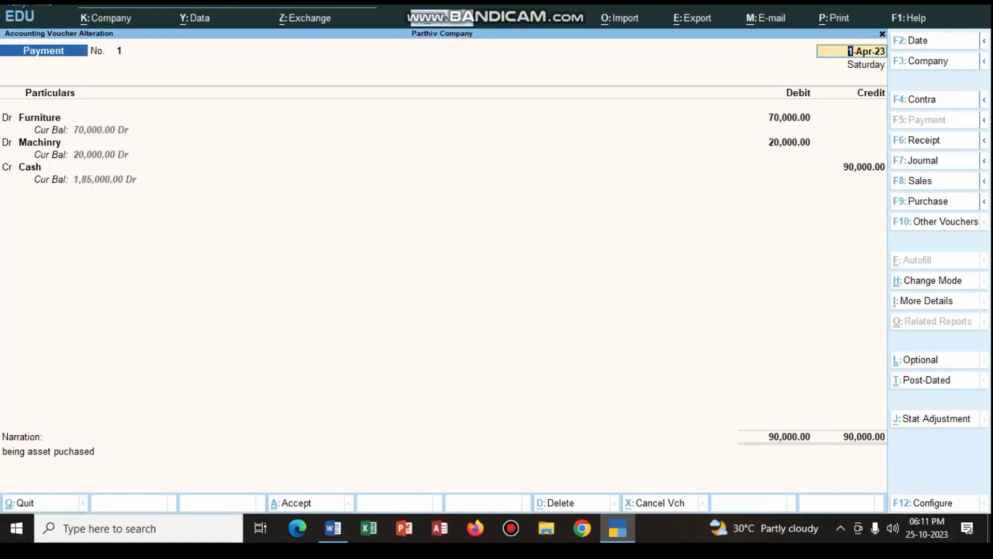
{"action": "key", "text": "ctrl+a"}
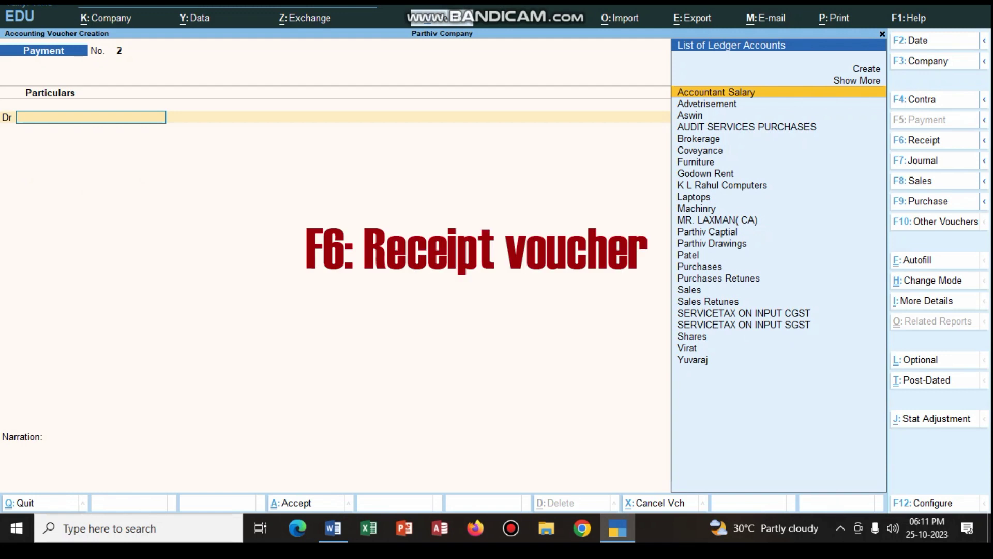
Start a receipt voucher in TallyPrime and credit 25,000 to the customer ledger named in transaction 3a of the Word document.
{"action": "key", "text": "F6"}
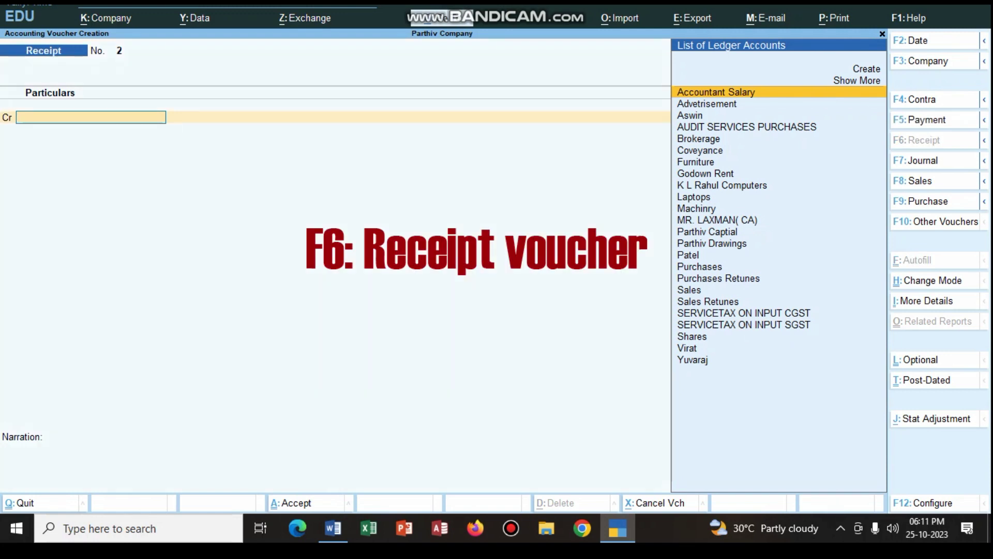
{"action": "type", "text": "Yu"}
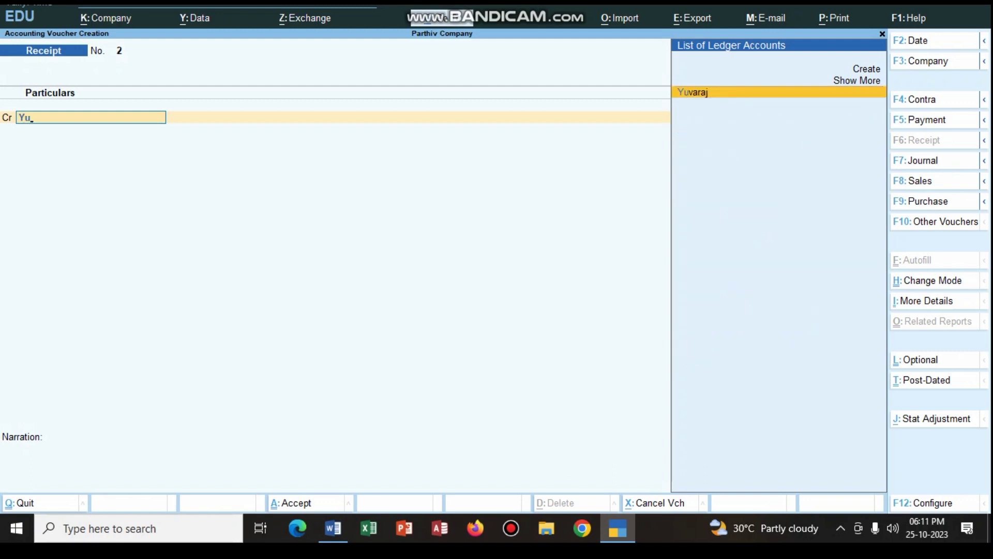
{"action": "key", "text": "Return"}
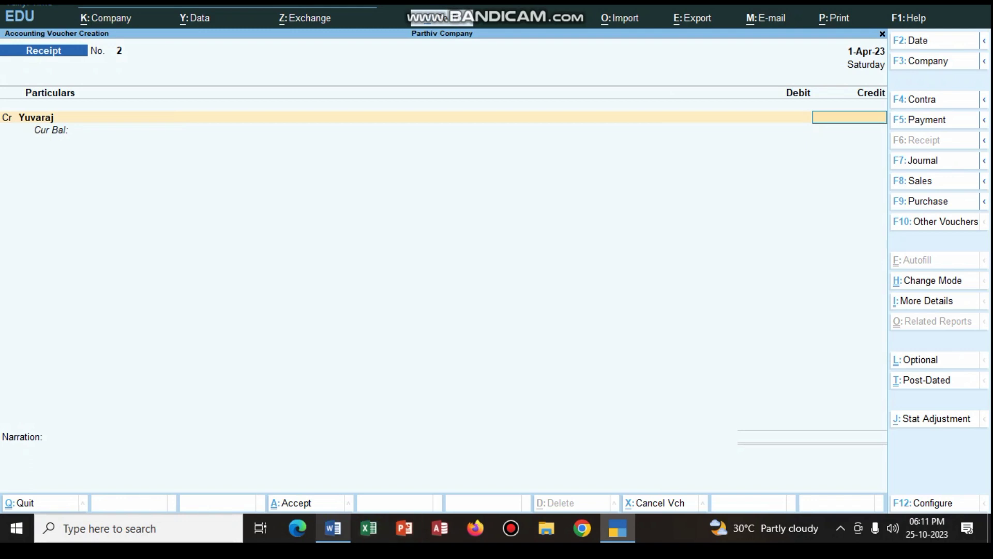
{"action": "left_click", "coordinate": [333, 528]}
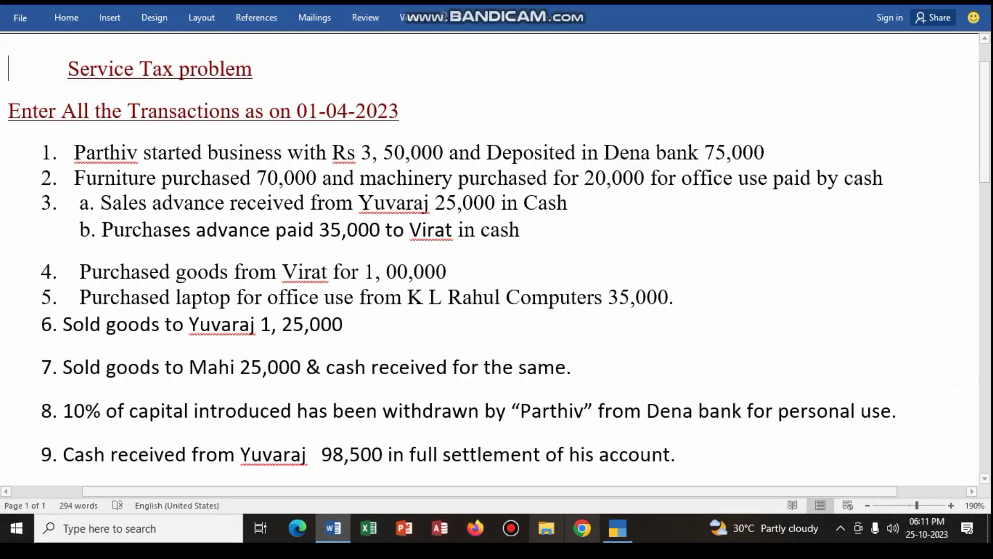
{"action": "left_click", "coordinate": [618, 527]}
{"action": "type", "text": "25000"}
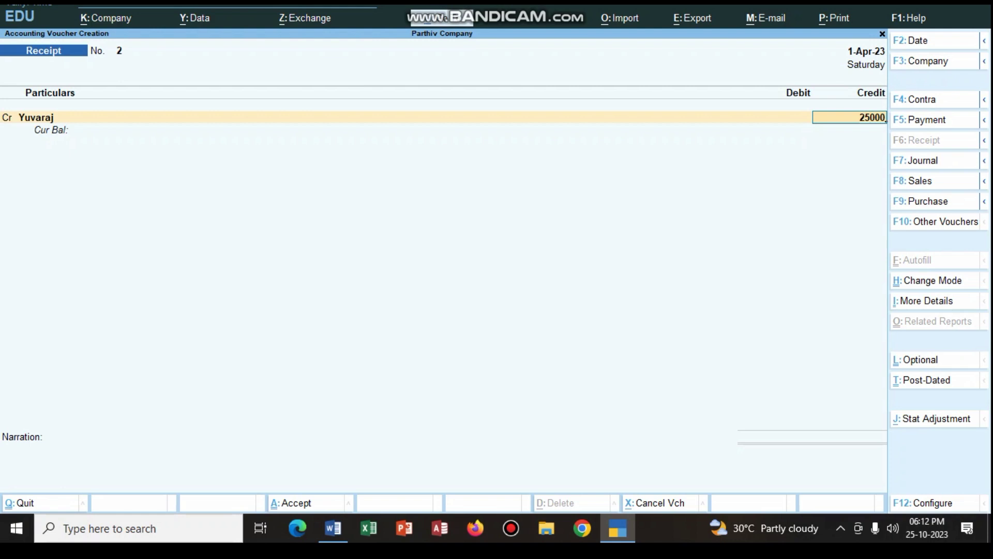
{"action": "key", "text": "Return"}
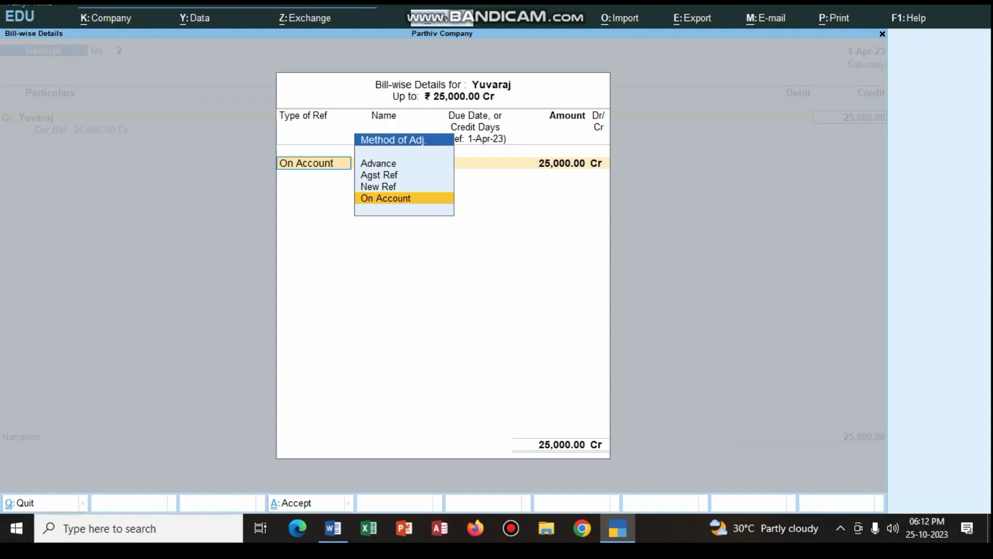
Record the customer's 25,000 receipt as an Advance in the bill-wise details, keeping reference 2.
{"action": "key", "text": "Up"}
{"action": "key", "text": "Up"}
{"action": "key", "text": "Up"}
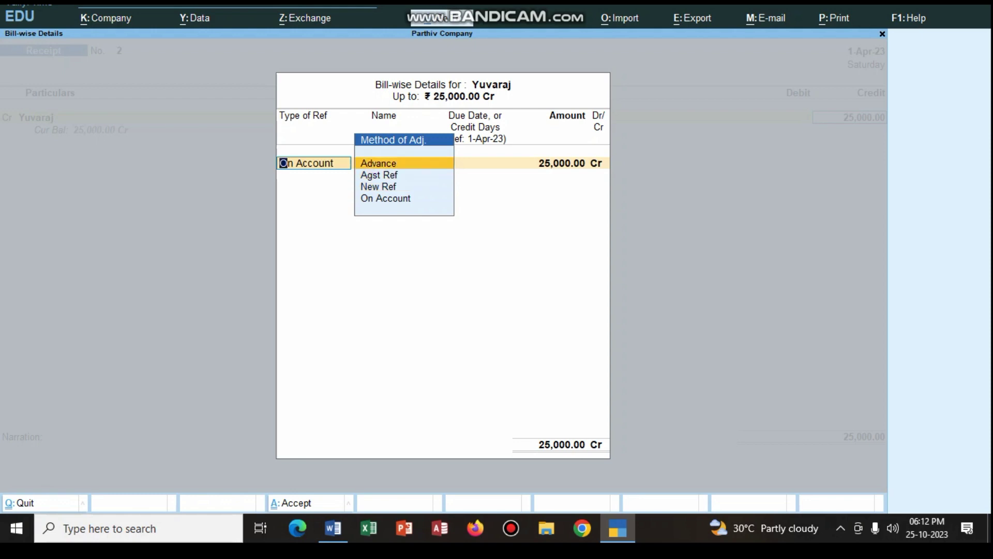
{"action": "key", "text": "Return"}
{"action": "key", "text": "Return"}
{"action": "key", "text": "Return"}
{"action": "key", "text": "Return"}
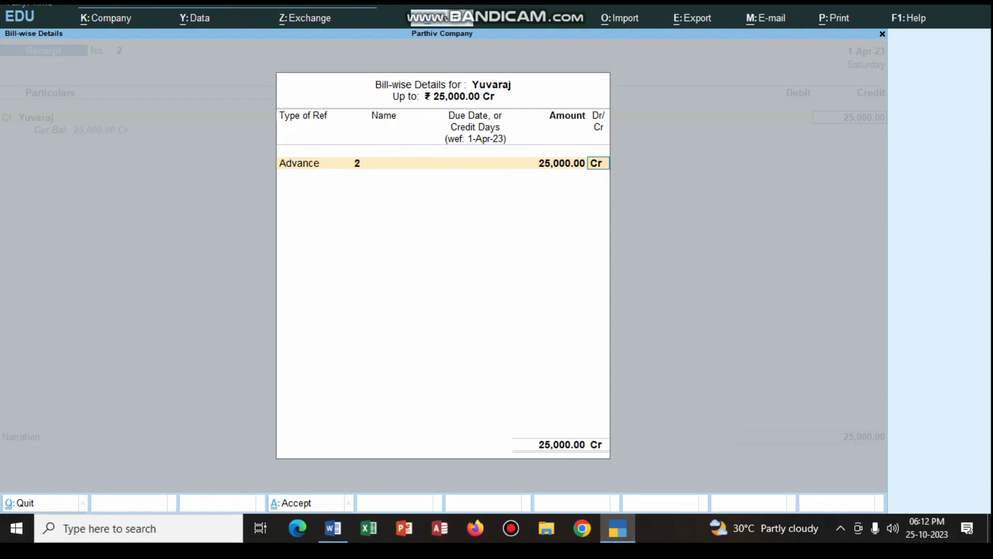
{"action": "key", "text": "Return"}
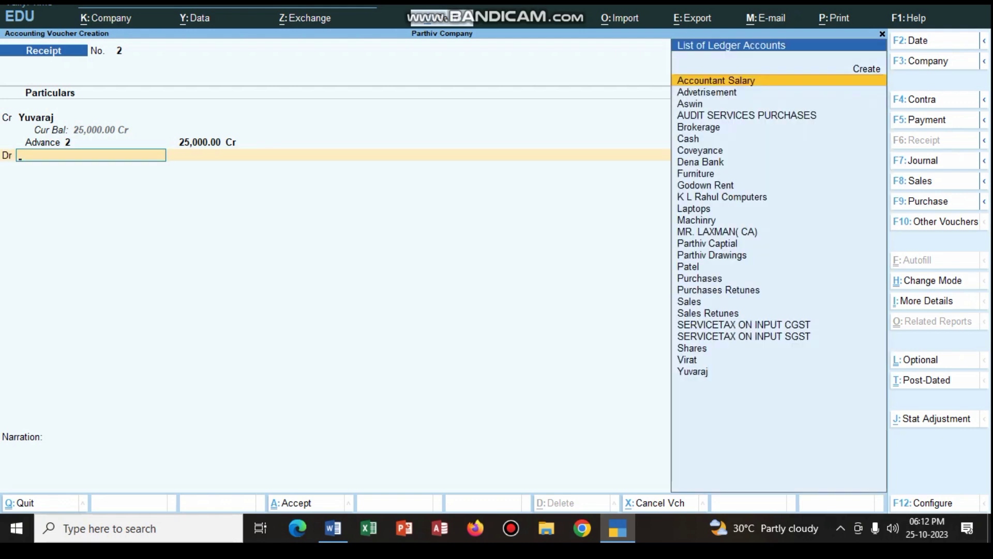
Switch to Word and colour the word "Cash" in transaction 3a red.
{"action": "left_click", "coordinate": [333, 528]}
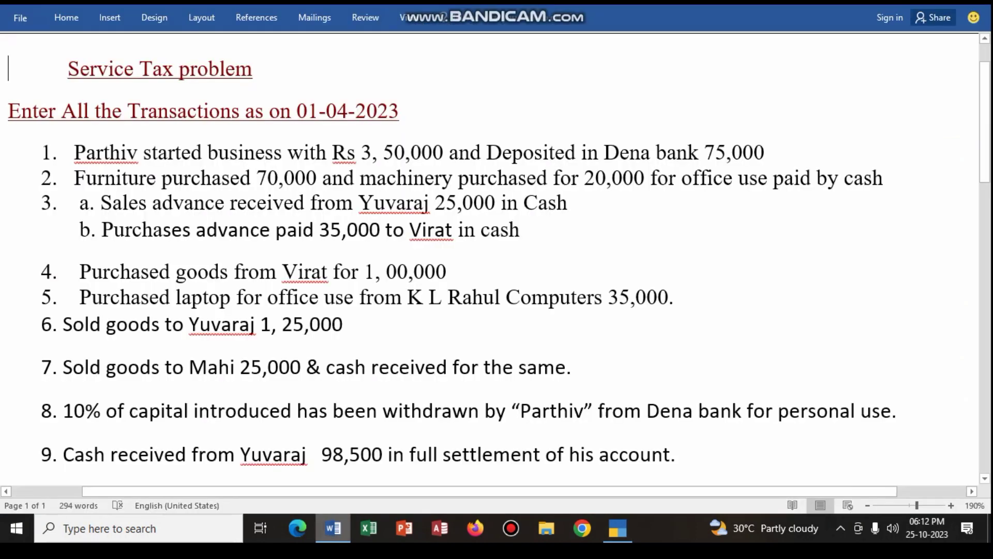
{"action": "left_click_drag", "start_coordinate": [523, 202], "coordinate": [577, 203]}
{"action": "left_click", "coordinate": [657, 178]}
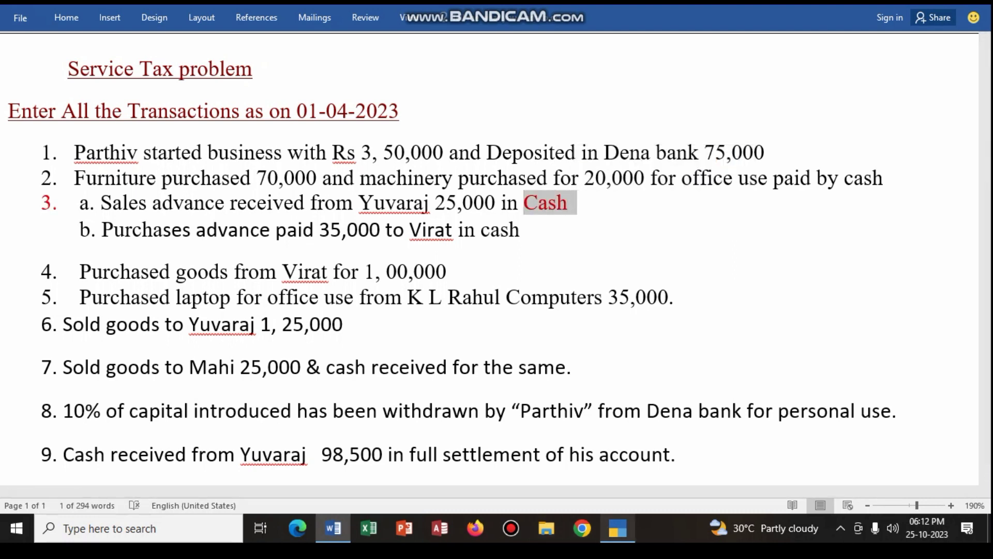
Switch back to TallyPrime, debit Cash for the 25,000 receipt, and save the voucher with the narration "being sales adavance received".
{"action": "left_click", "coordinate": [618, 528]}
{"action": "type", "text": "ca"}
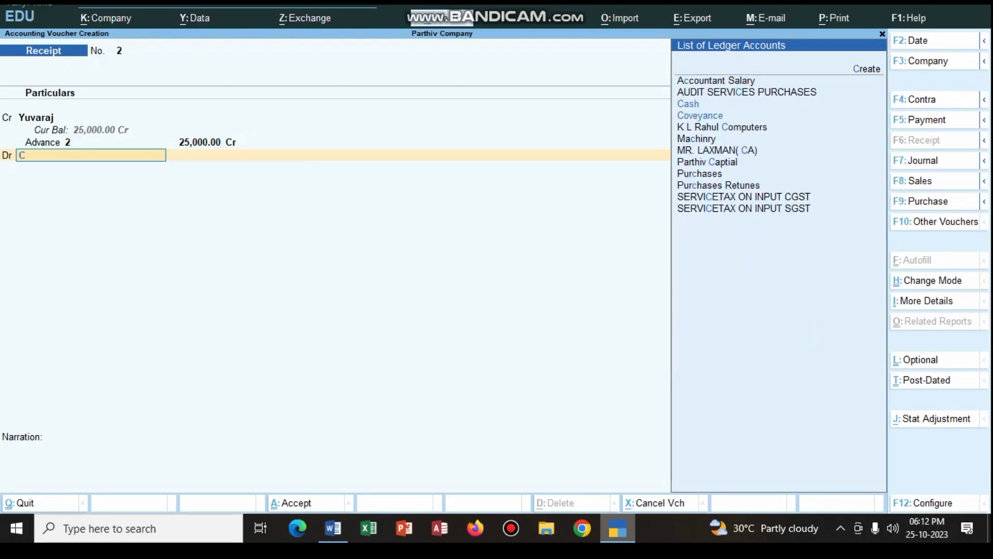
{"action": "key", "text": "Return"}
{"action": "key", "text": "Return"}
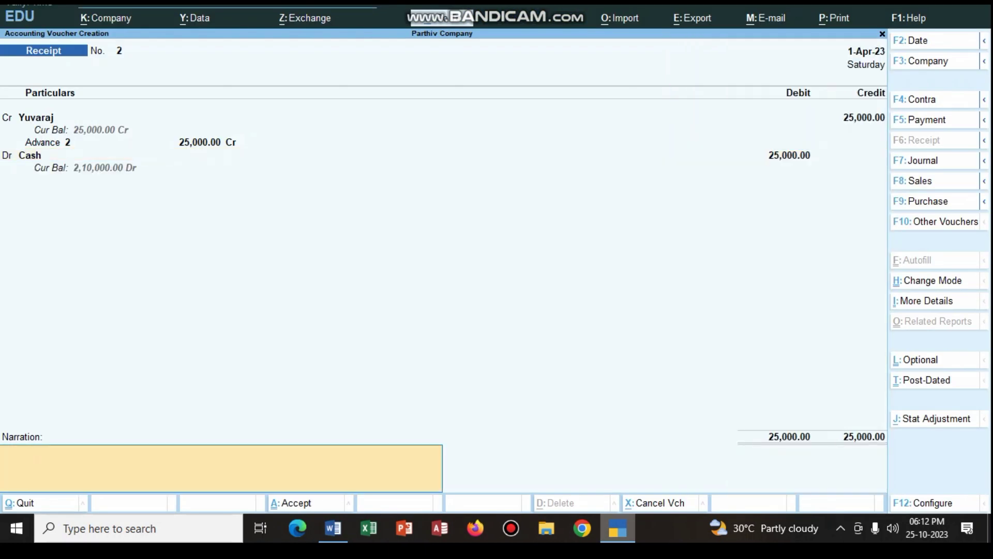
{"action": "type", "text": "being sales adavance received"}
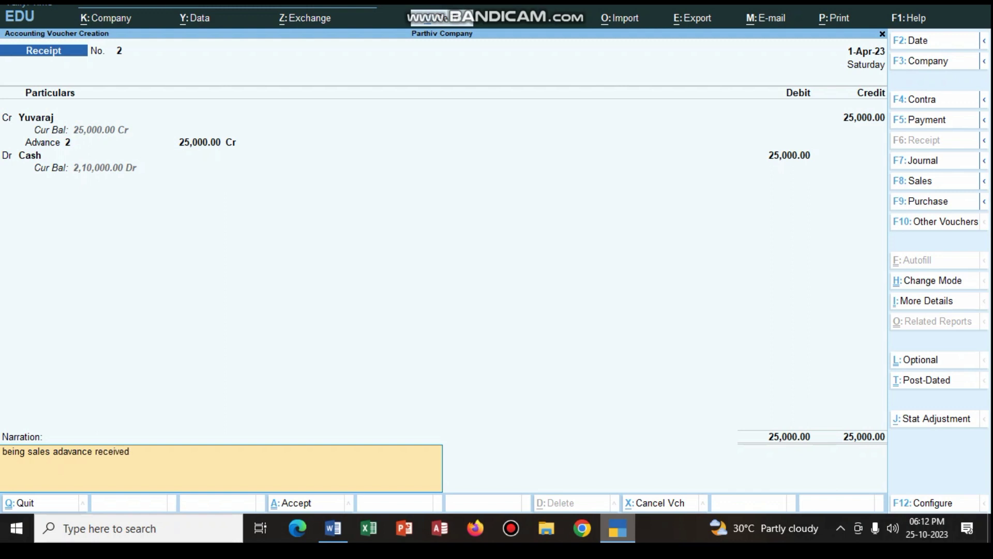
{"action": "key", "text": "Return"}
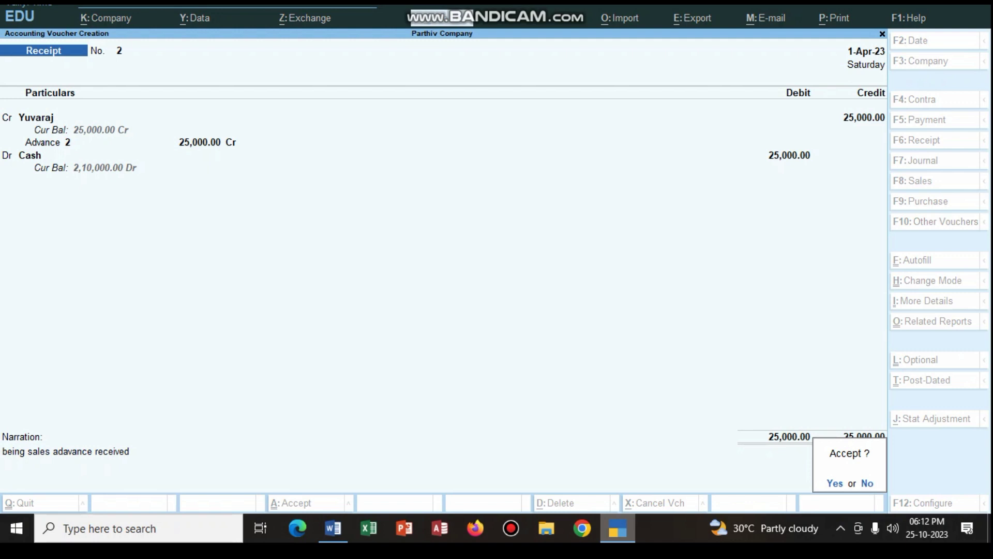
{"action": "key", "text": "Return"}
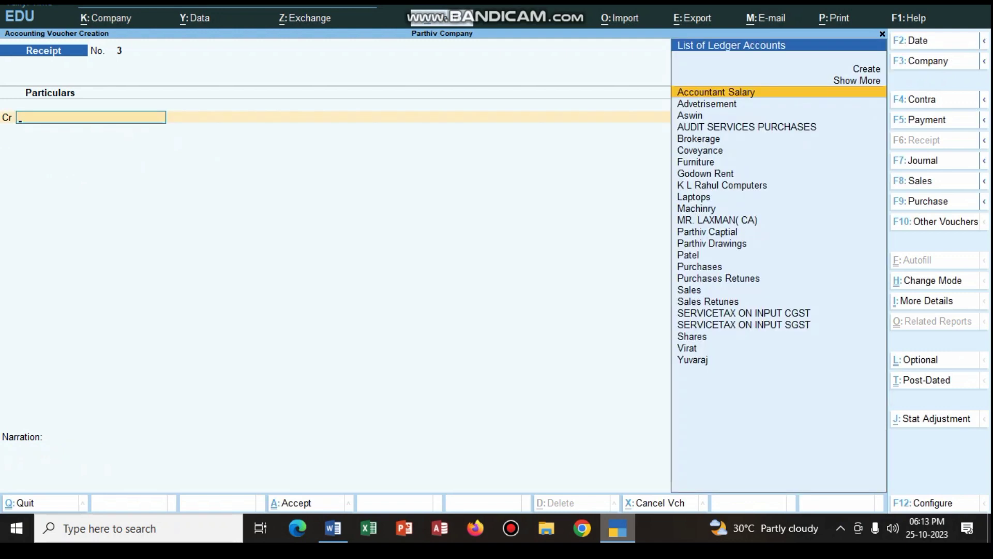
Check transaction 3b in Word, then start a payment voucher in TallyPrime debiting 35,000 to the supplier ledger it names.
{"action": "key", "text": "alt+Tab"}
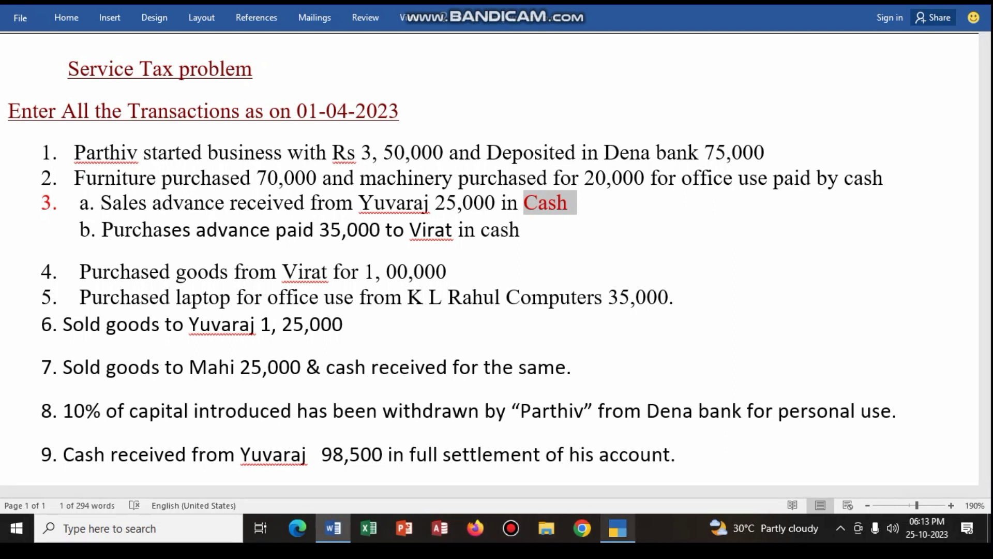
{"action": "key", "text": "alt+Tab"}
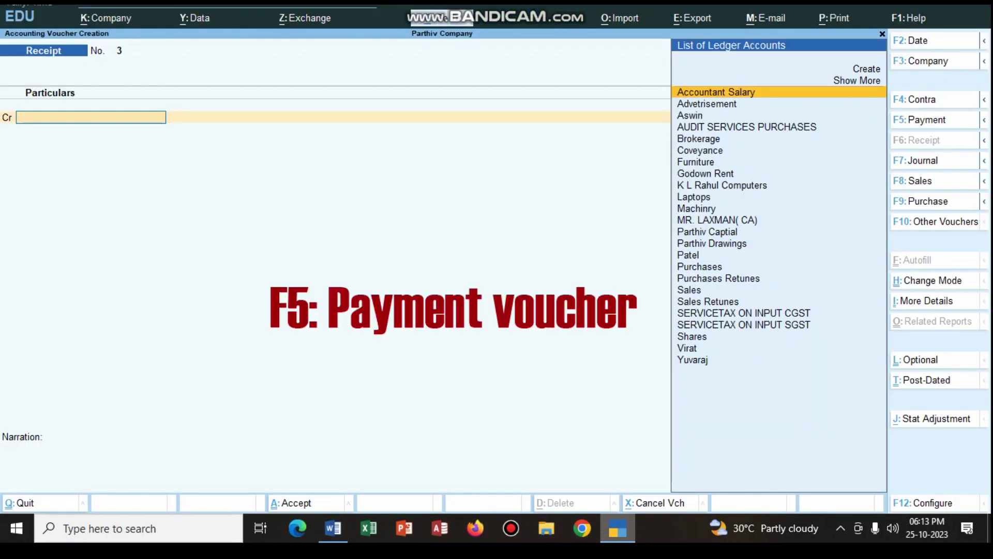
{"action": "key", "text": "F5"}
{"action": "type", "text": "vi"}
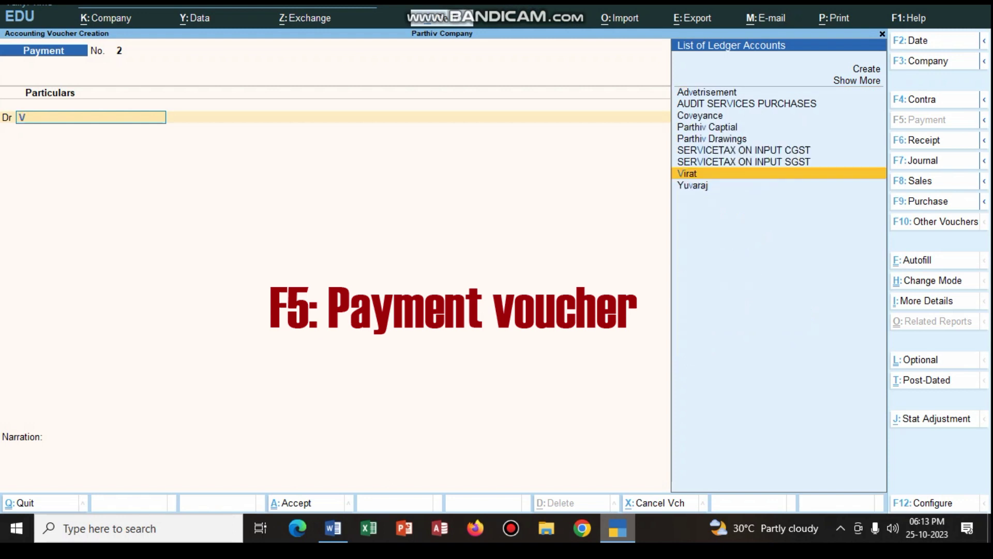
{"action": "key", "text": "Return"}
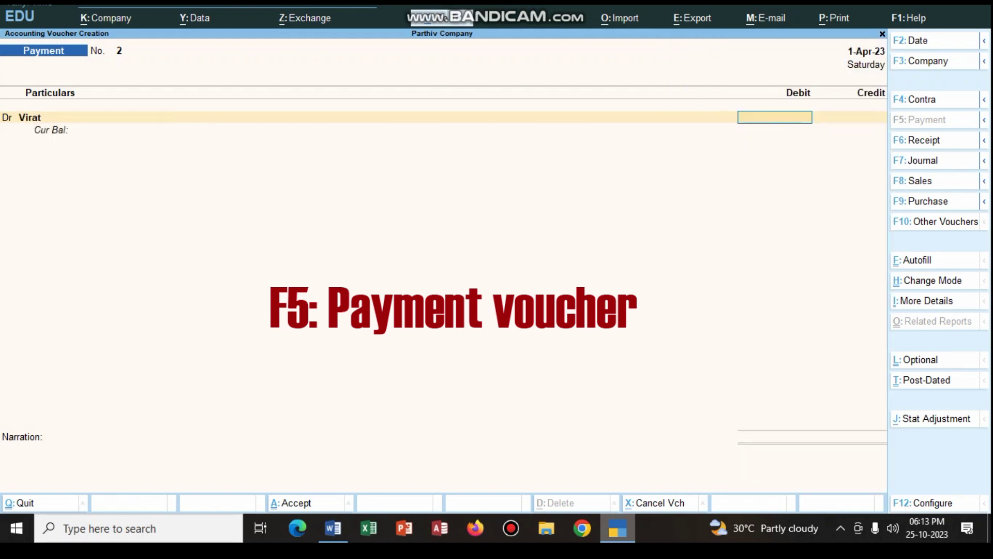
{"action": "type", "text": "35000"}
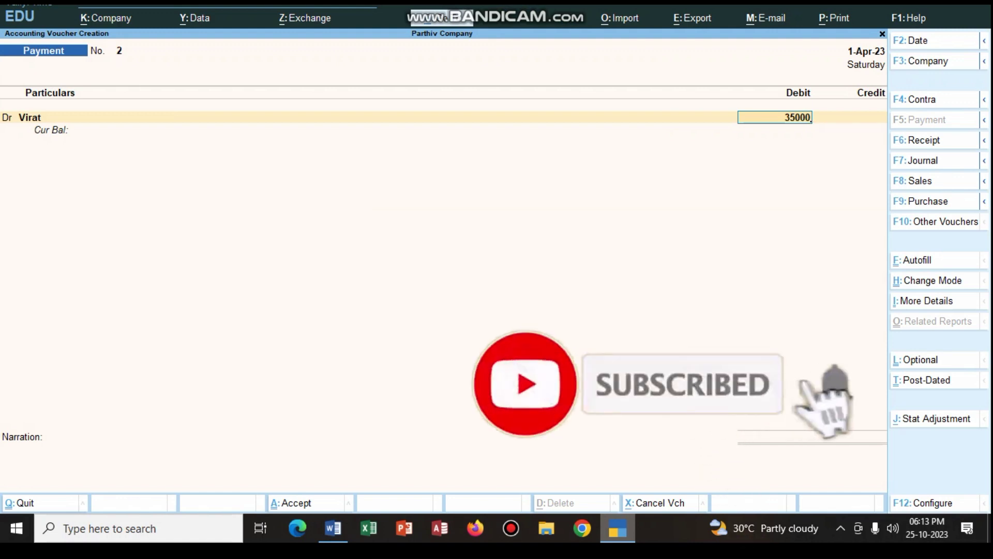
{"action": "key", "text": "Return"}
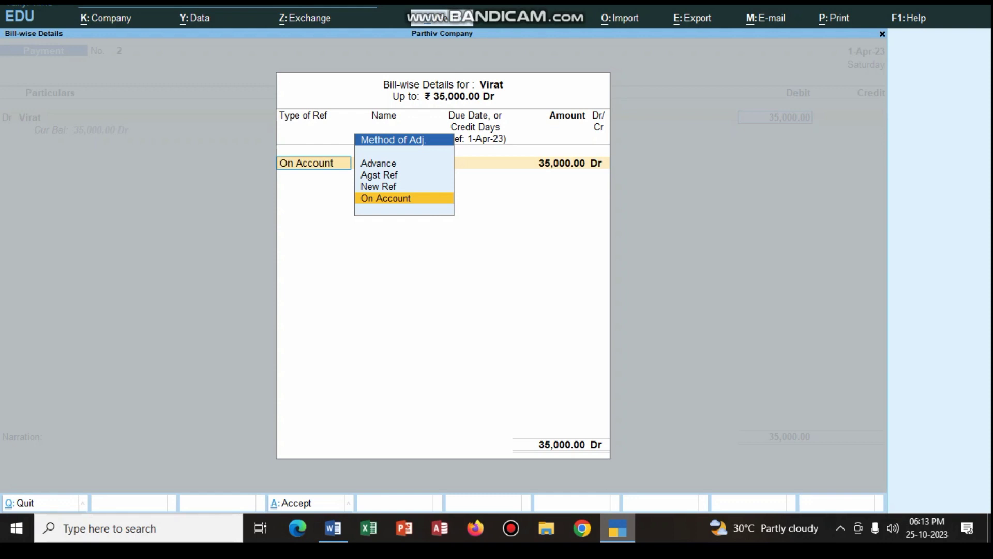
Record the supplier's 35,000 payment as an Advance in the bill-wise details, keeping reference 2.
{"action": "key", "text": "Up"}
{"action": "key", "text": "Up"}
{"action": "key", "text": "Up"}
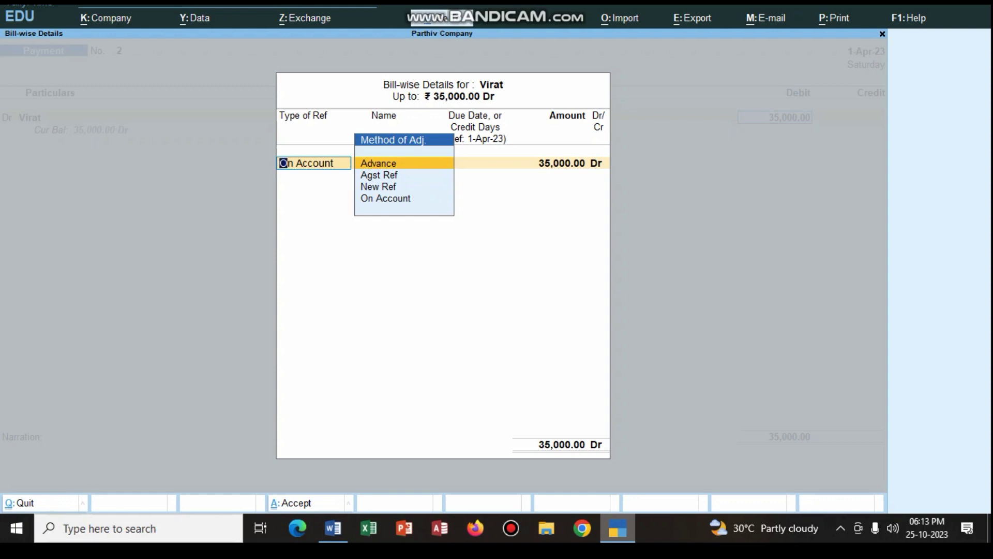
{"action": "key", "text": "Return"}
{"action": "key", "text": "Return"}
{"action": "key", "text": "Return"}
{"action": "key", "text": "Return"}
{"action": "key", "text": "Return"}
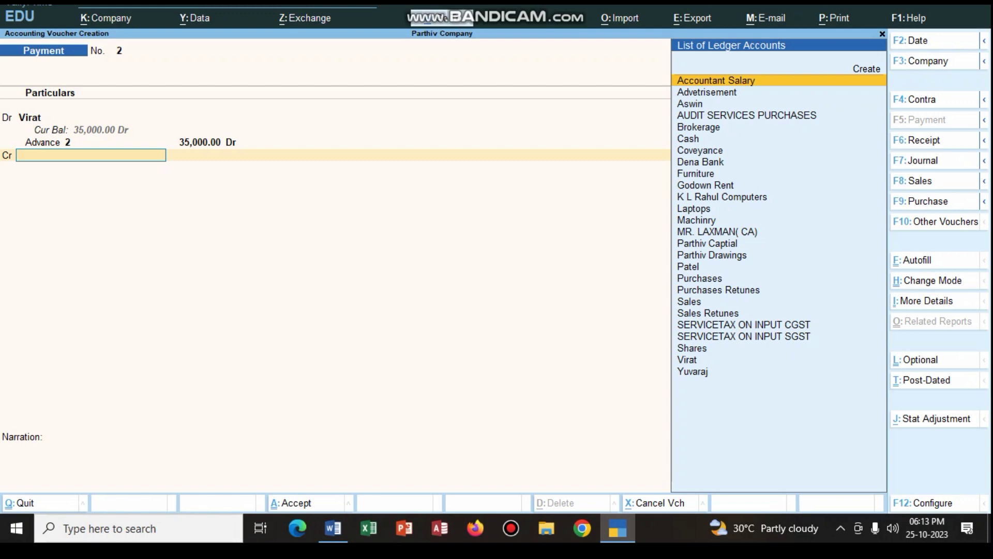
Switch to Word and colour the word "cash" in transaction 3b red.
{"action": "left_click", "coordinate": [333, 528]}
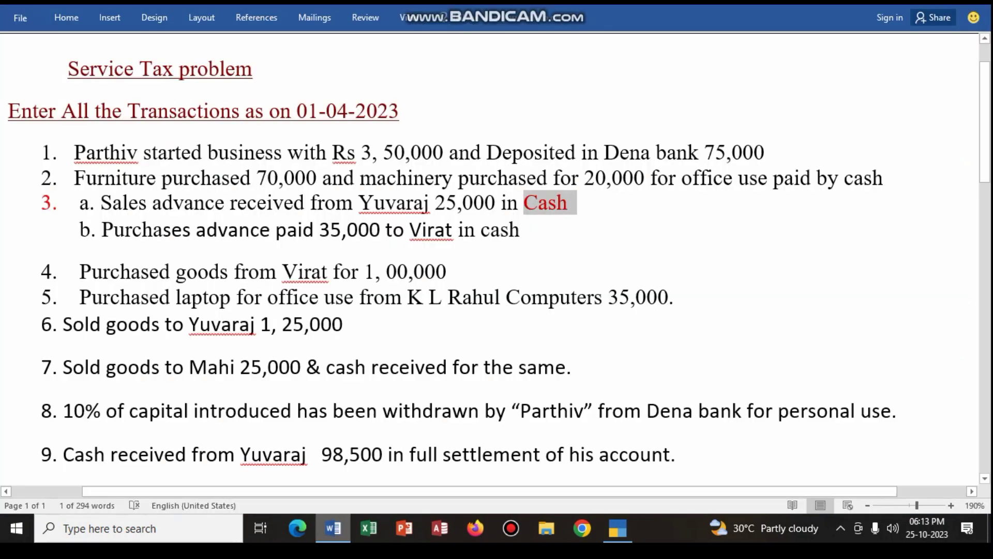
{"action": "left_click_drag", "start_coordinate": [480, 231], "coordinate": [530, 230]}
{"action": "left_click", "coordinate": [610, 205]}
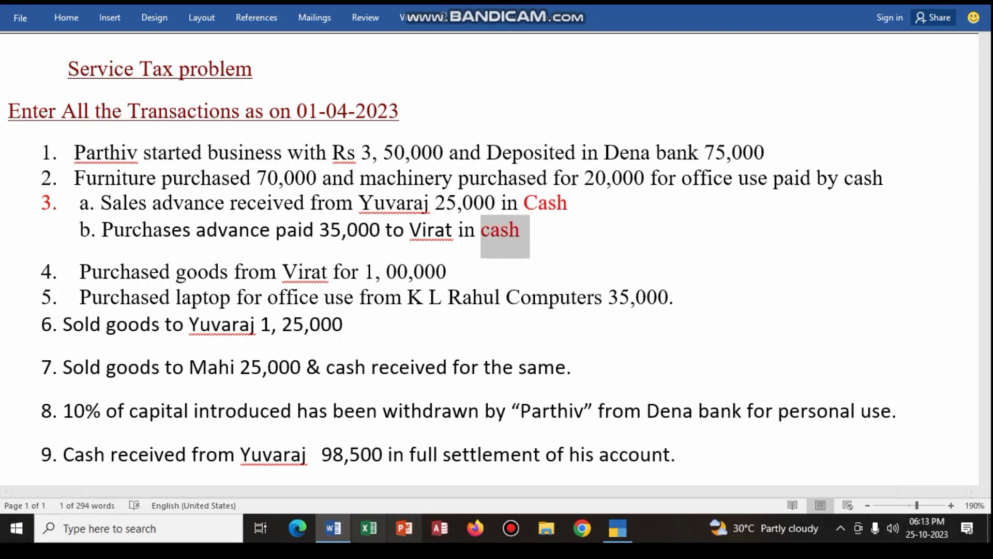
Switch to TallyPrime, credit Cash for the 35,000 payment, and save the voucher with the narration "being purchases adavancep iad by cash".
{"action": "key", "text": "alt+Tab"}
{"action": "type", "text": "Cas"}
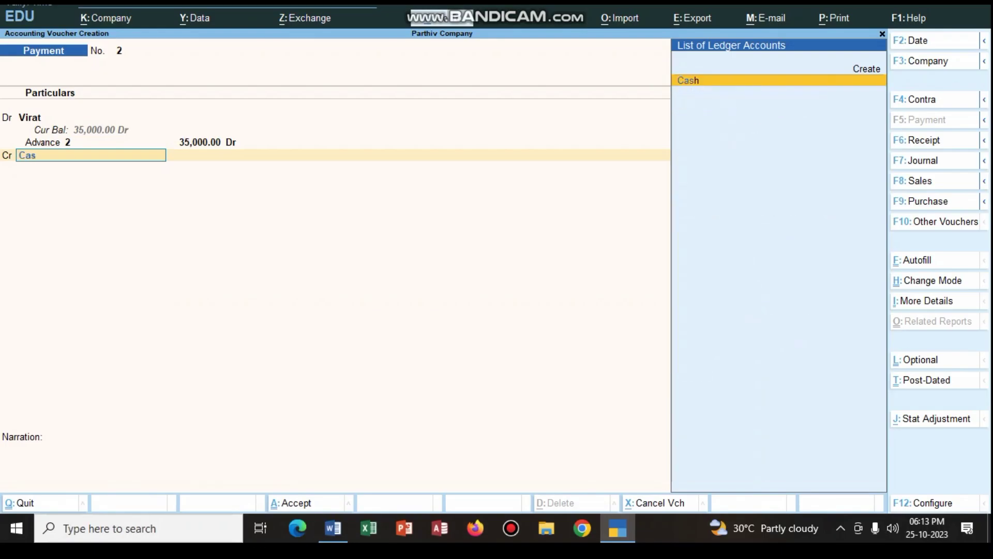
{"action": "key", "text": "Return"}
{"action": "key", "text": "Return"}
{"action": "type", "text": "being purc"}
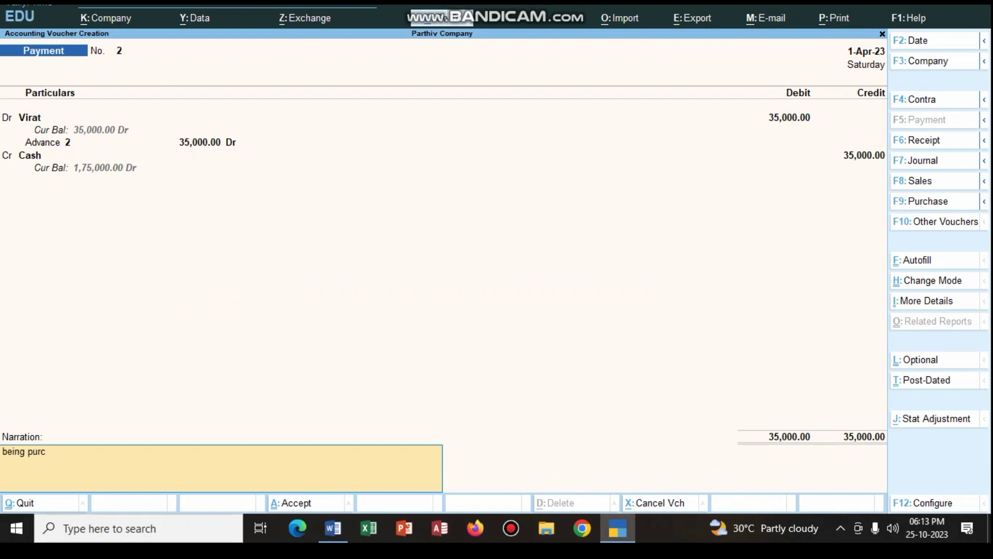
{"action": "type", "text": "hases adavancep iad by"}
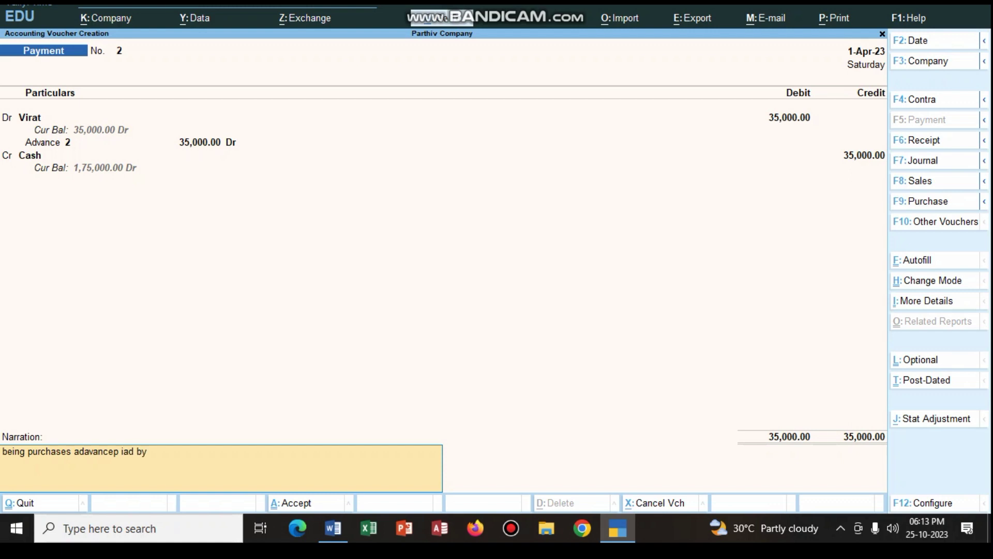
{"action": "type", "text": " cash"}
{"action": "key", "text": "Return"}
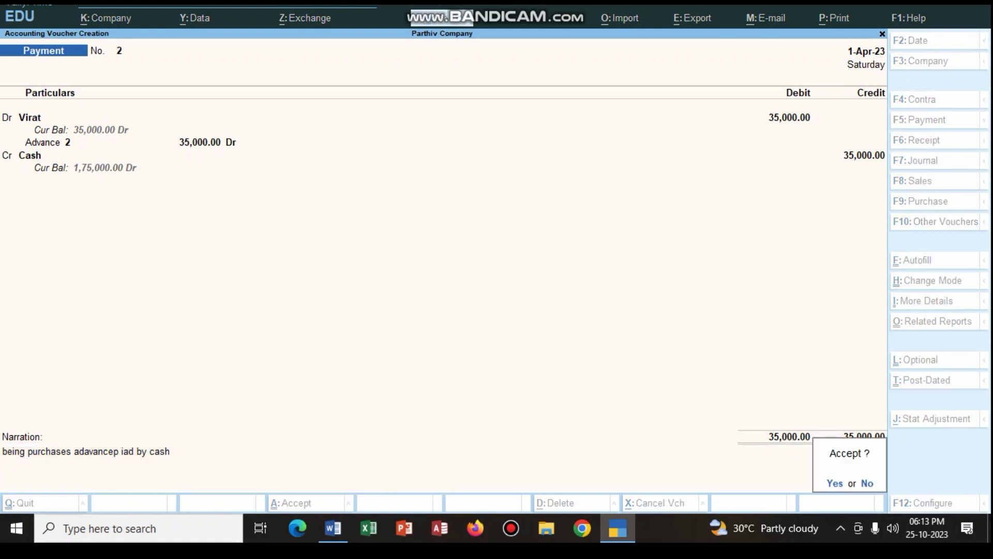
{"action": "key", "text": "Return"}
Colour the supplier's name in transaction 4 red in Word and return to TallyPrime.
{"action": "key", "text": "alt+Tab"}
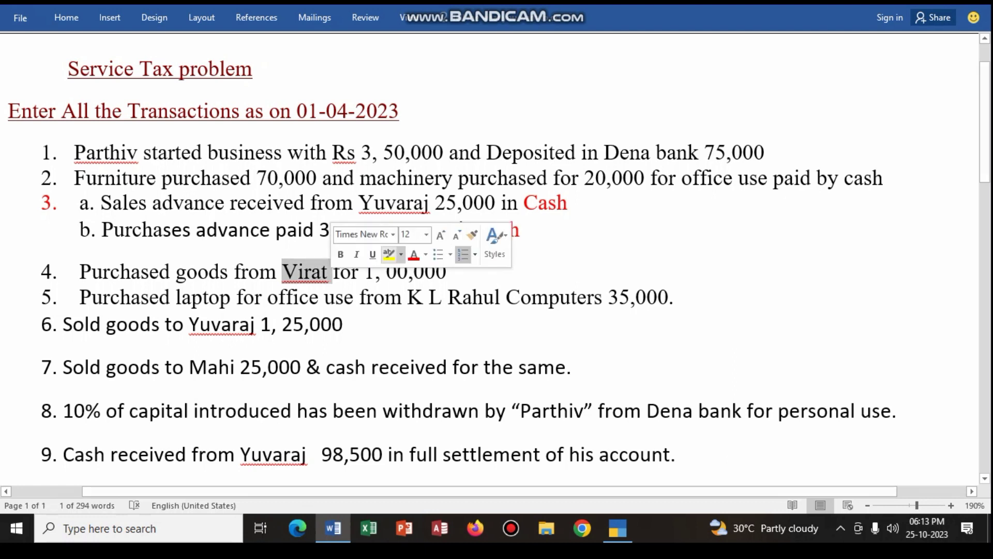
{"action": "left_click", "coordinate": [414, 254]}
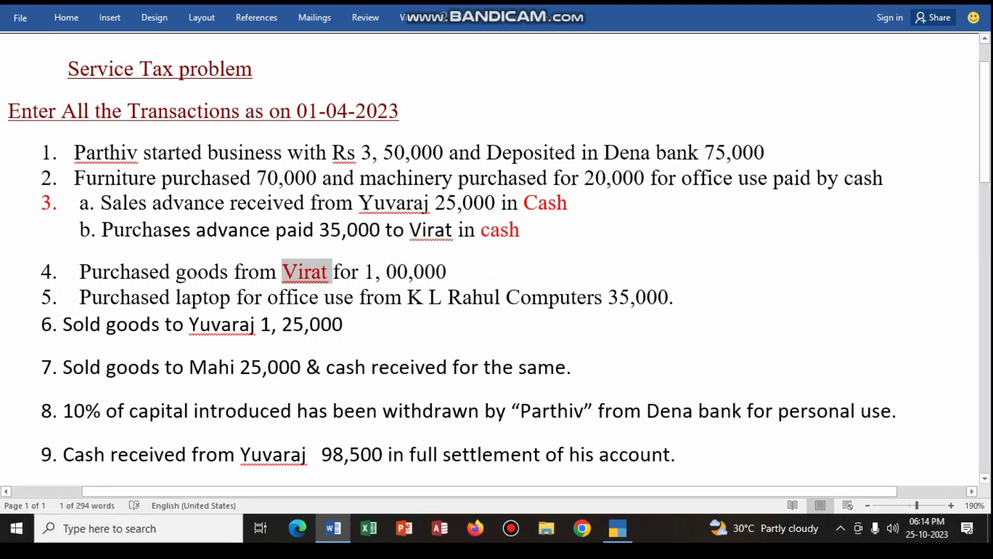
{"action": "key", "text": "alt+Tab"}
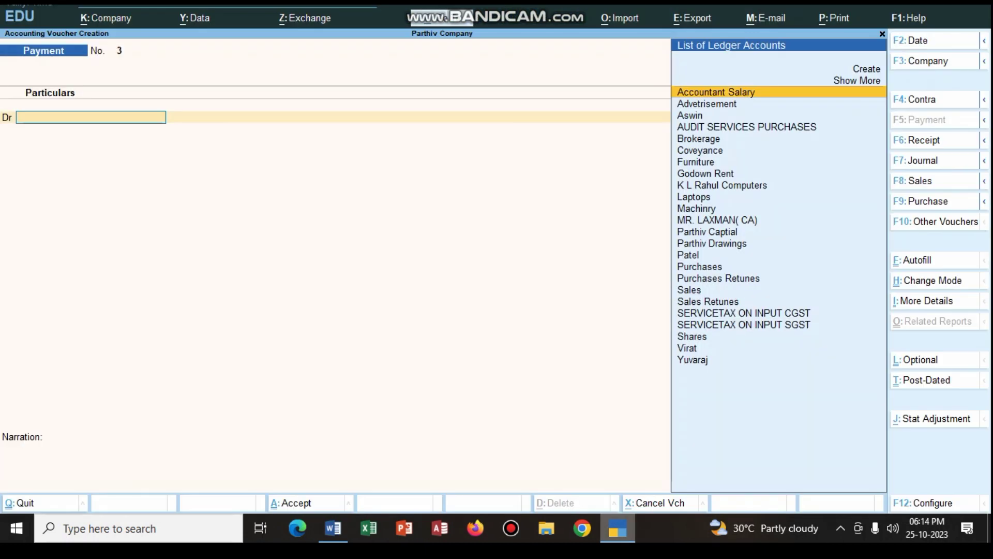
Start a purchase voucher in As Voucher mode, leaving the supplier invoice number and date blank.
{"action": "key", "text": "F9"}
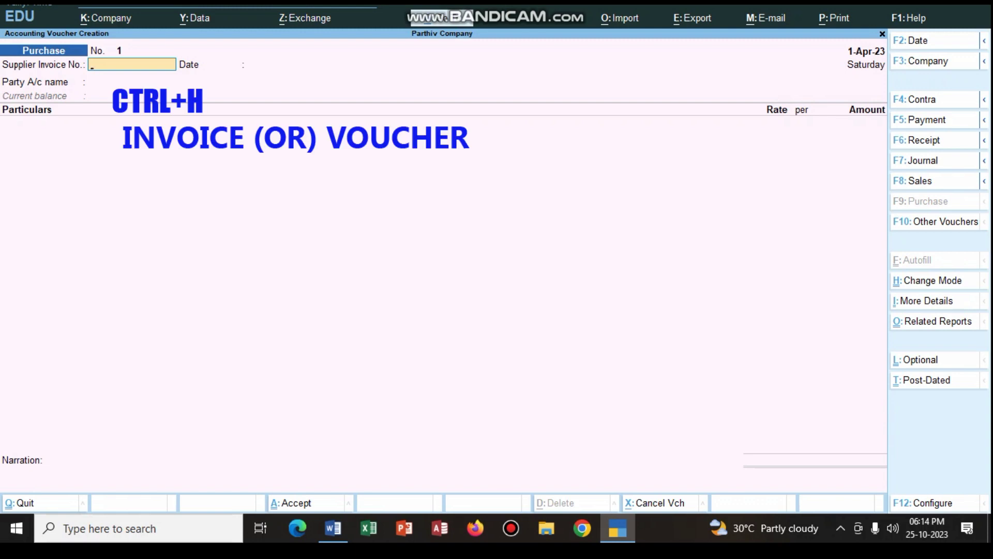
{"action": "key", "text": "ctrl"}
{"action": "key", "text": "ctrl+h"}
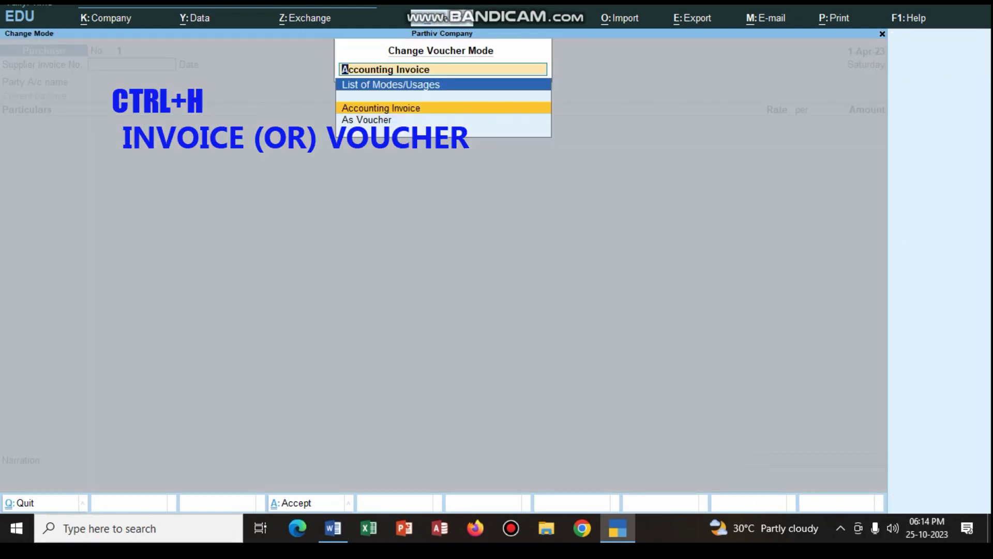
{"action": "key", "text": "Down"}
{"action": "key", "text": "Return"}
{"action": "key", "text": "Return"}
{"action": "key", "text": "Return"}
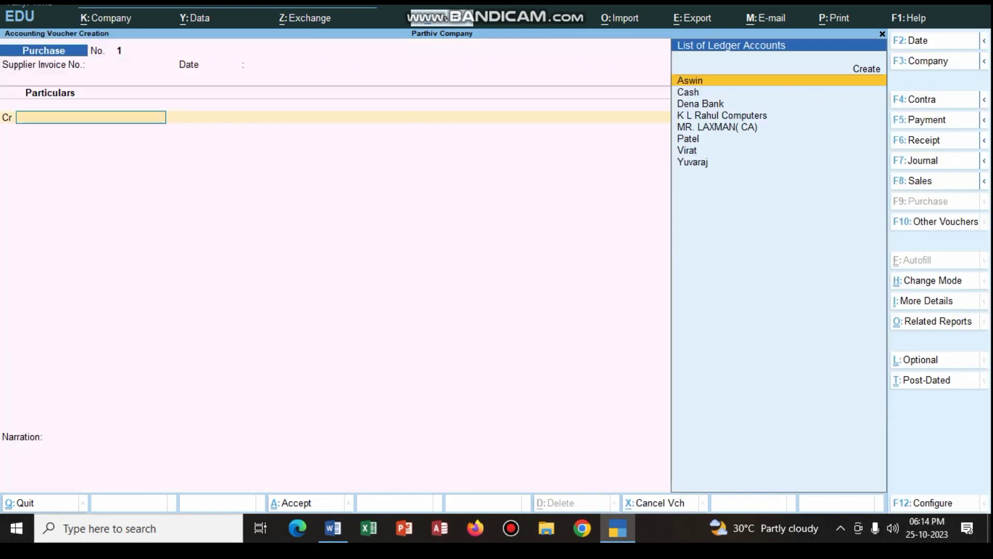
Credit 1,00,000 to the supplier ledger named in transaction 4, leaving the receipt details blank and keeping the default party details.
{"action": "type", "text": "V"}
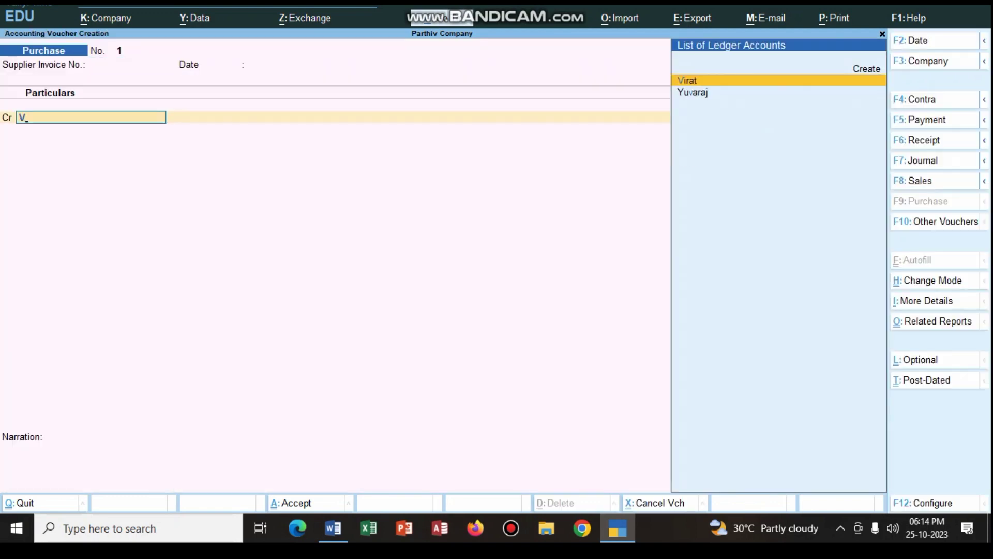
{"action": "key", "text": "Return"}
{"action": "key", "text": "Return"}
{"action": "key", "text": "Return"}
{"action": "key", "text": "Return"}
{"action": "key", "text": "Return"}
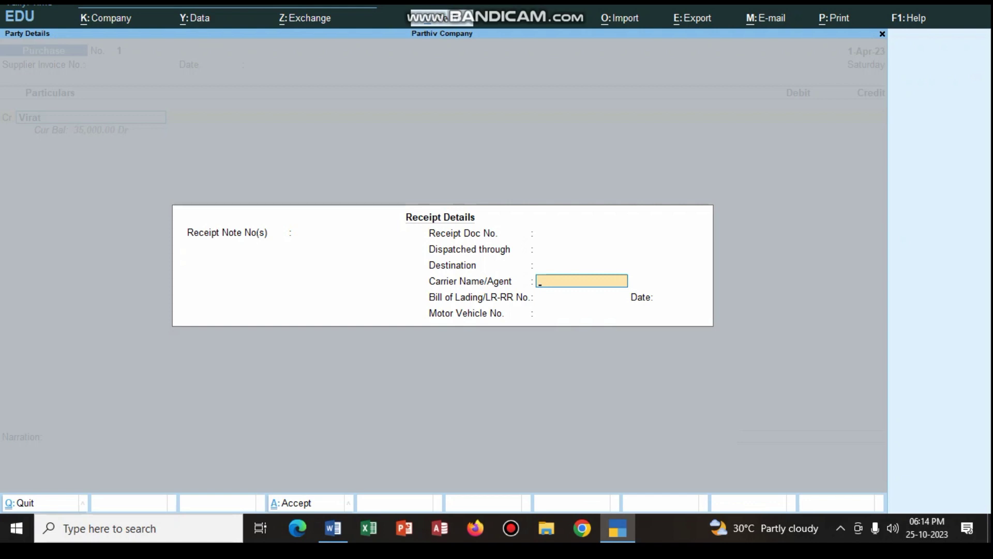
{"action": "key", "text": "Return"}
{"action": "key", "text": "Return"}
{"action": "key", "text": "Return"}
{"action": "key", "text": "Return"}
{"action": "key", "text": "Return"}
{"action": "key", "text": "Return"}
{"action": "key", "text": "Return"}
{"action": "key", "text": "Return"}
{"action": "key", "text": "Return"}
{"action": "key", "text": "Return"}
{"action": "key", "text": "Return"}
{"action": "key", "text": "Return"}
{"action": "type", "text": "100000"}
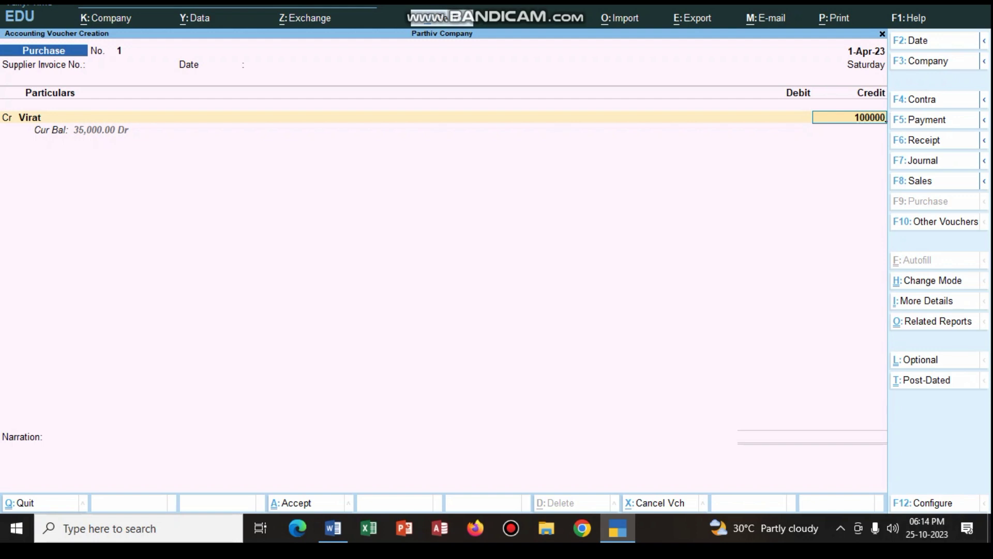
{"action": "key", "text": "Return"}
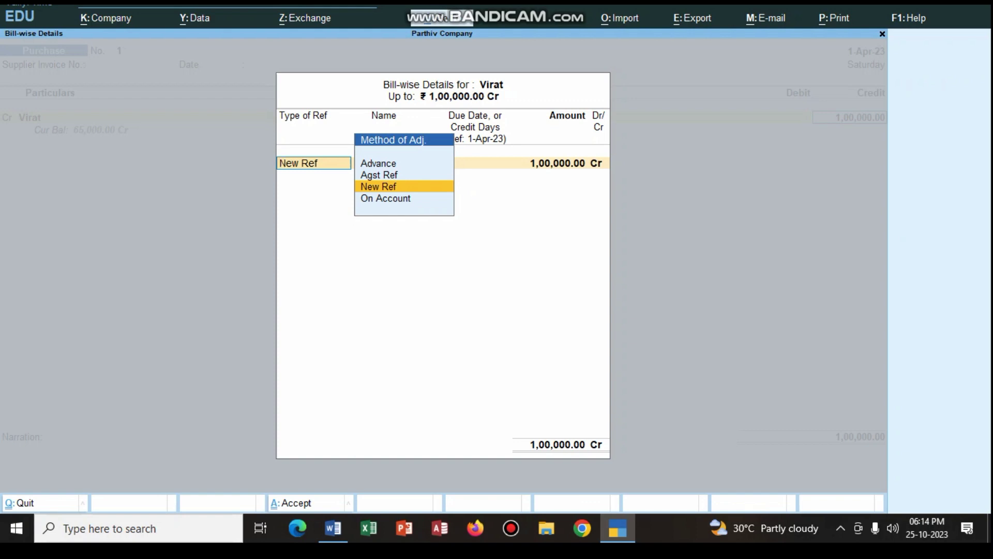
Allocate the supplier's 1,00,000 as Agst Ref to pending bill 1, and debit the full amount to Purchases.
{"action": "key", "text": "Up"}
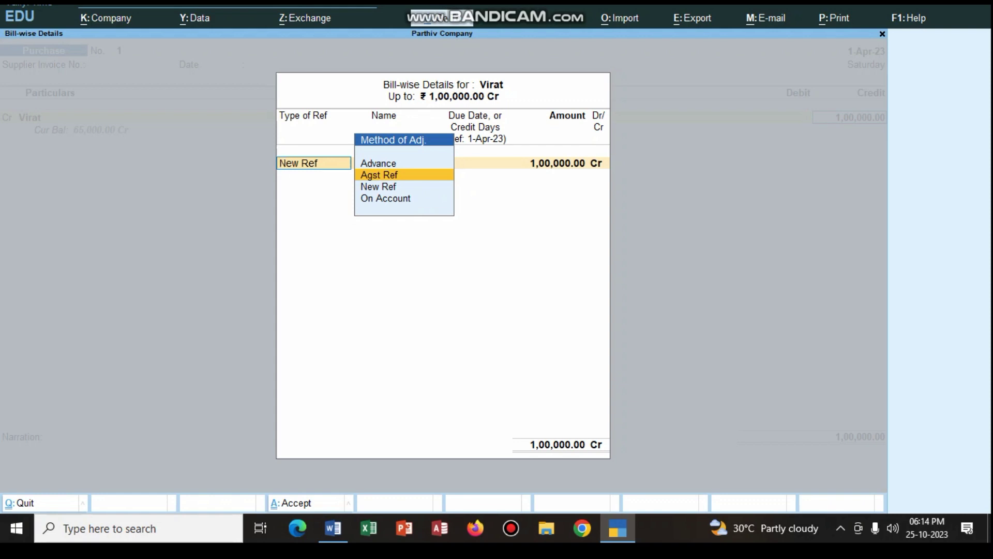
{"action": "key", "text": "Return"}
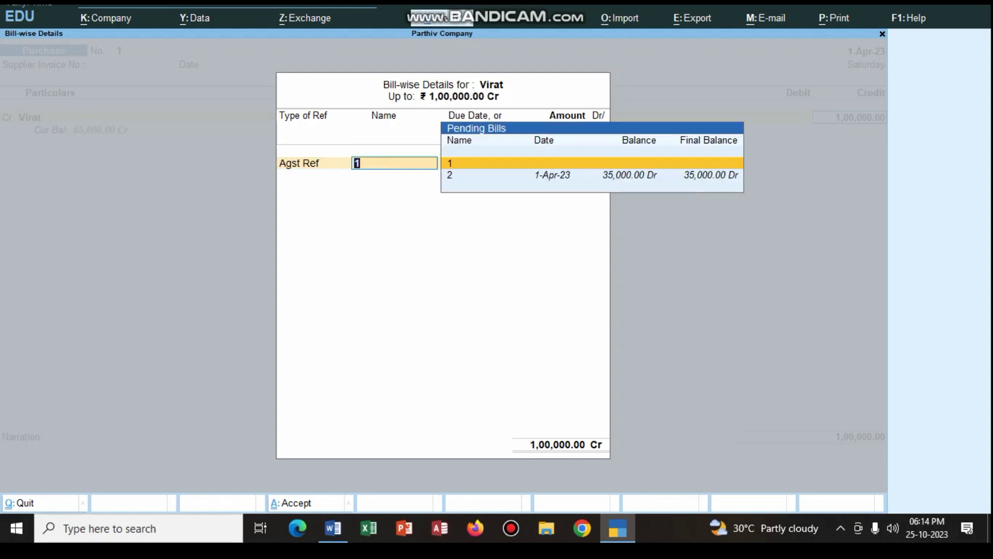
{"action": "key", "text": "Down"}
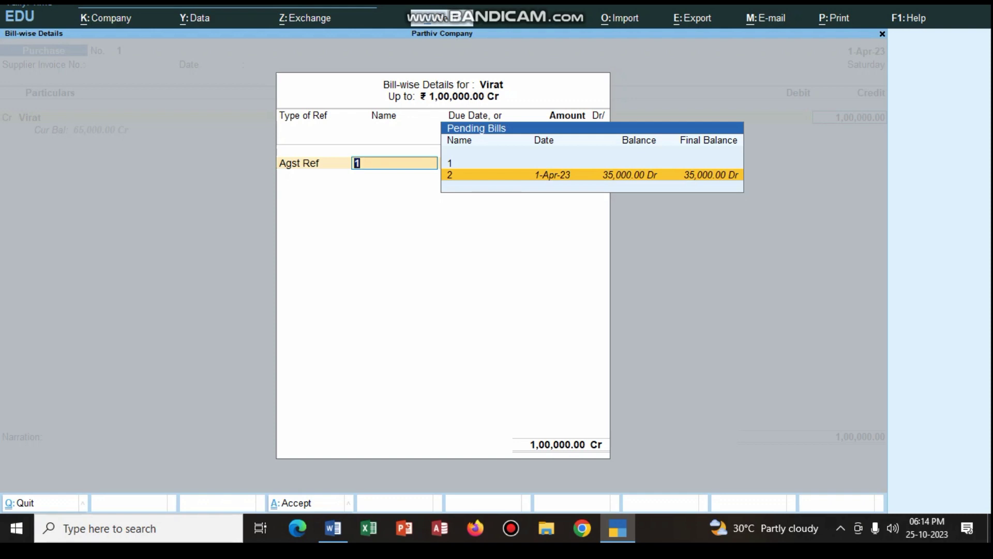
{"action": "key", "text": "Up"}
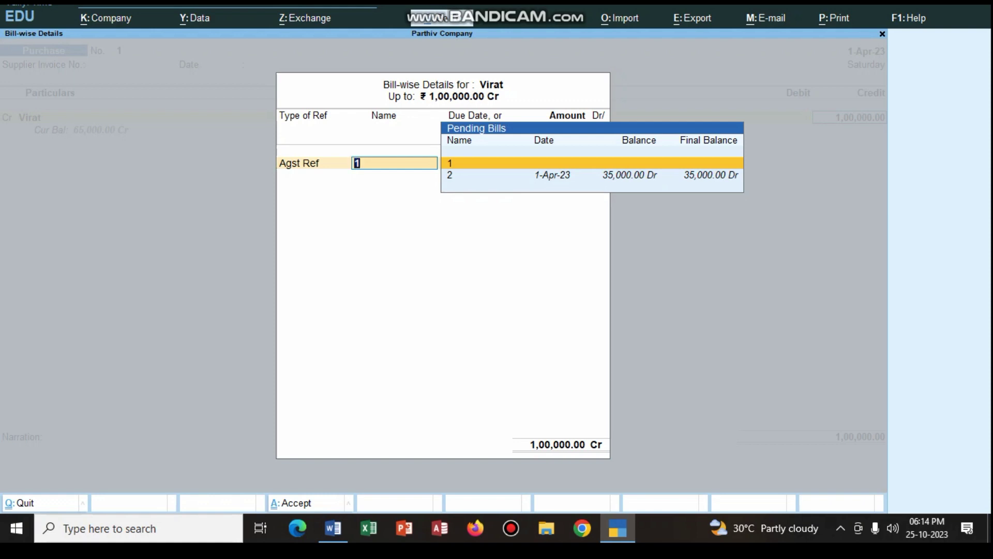
{"action": "key", "text": "Return"}
{"action": "key", "text": "Return"}
{"action": "key", "text": "Return"}
{"action": "key", "text": "Return"}
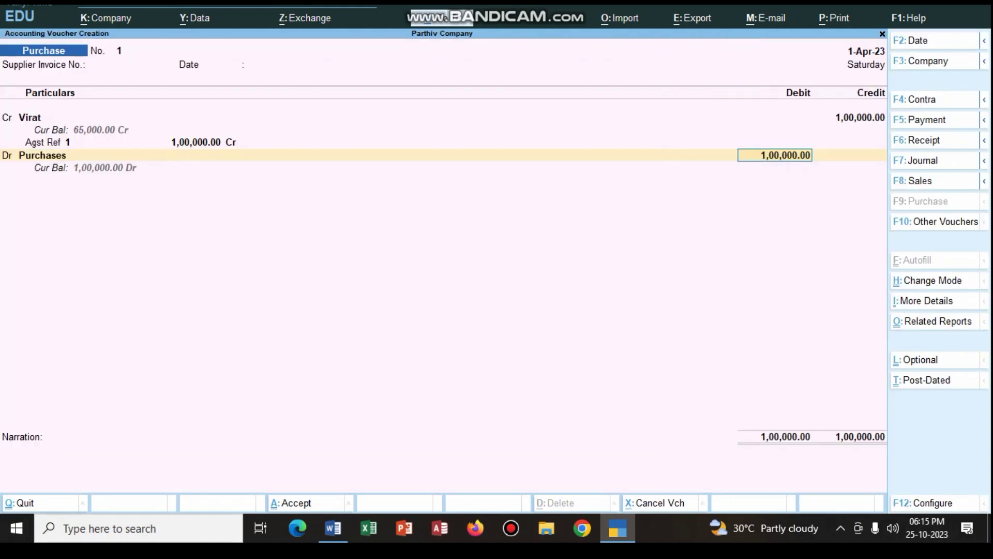
{"action": "key", "text": "Return"}
Enter the narration "being goods purchased from party" and save the purchase voucher.
{"action": "type", "text": "veubg"}
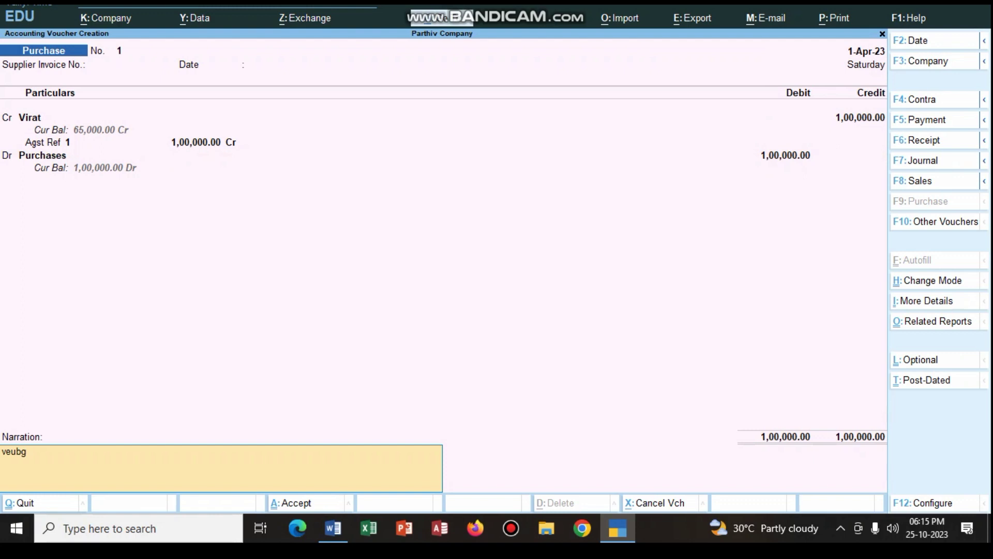
{"action": "key", "text": "BackSpace"}
{"action": "key", "text": "BackSpace"}
{"action": "key", "text": "BackSpace"}
{"action": "key", "text": "BackSpace"}
{"action": "type", "text": "b"}
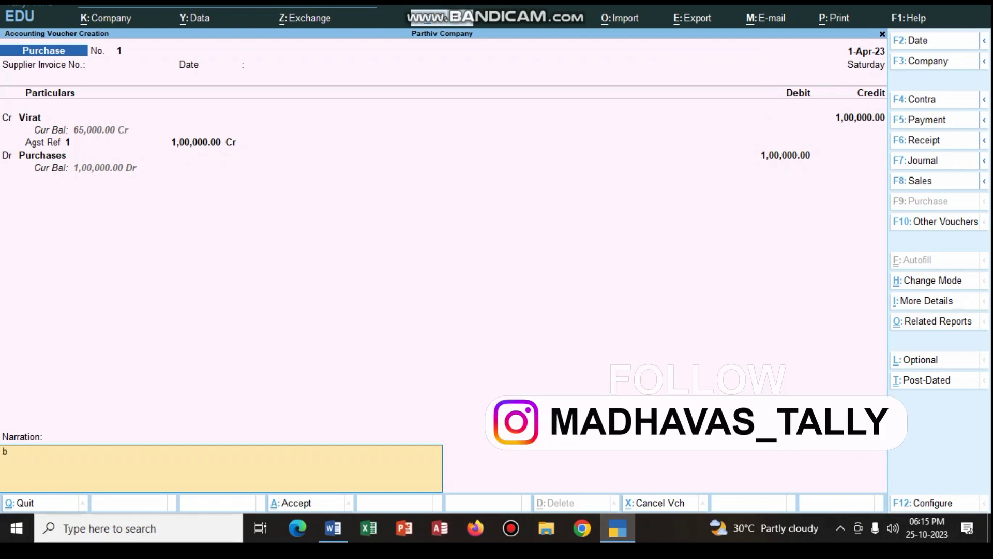
{"action": "type", "text": "eing goosa"}
{"action": "key", "text": "BackSpace"}
{"action": "type", "text": "ds purchase"}
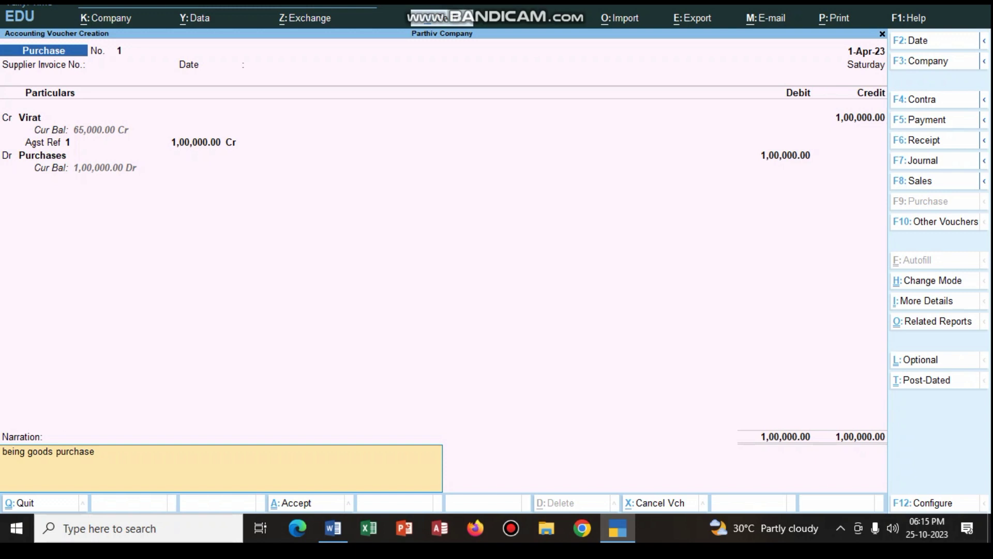
{"action": "type", "text": "d from party"}
{"action": "key", "text": "Return"}
{"action": "key", "text": "Return"}
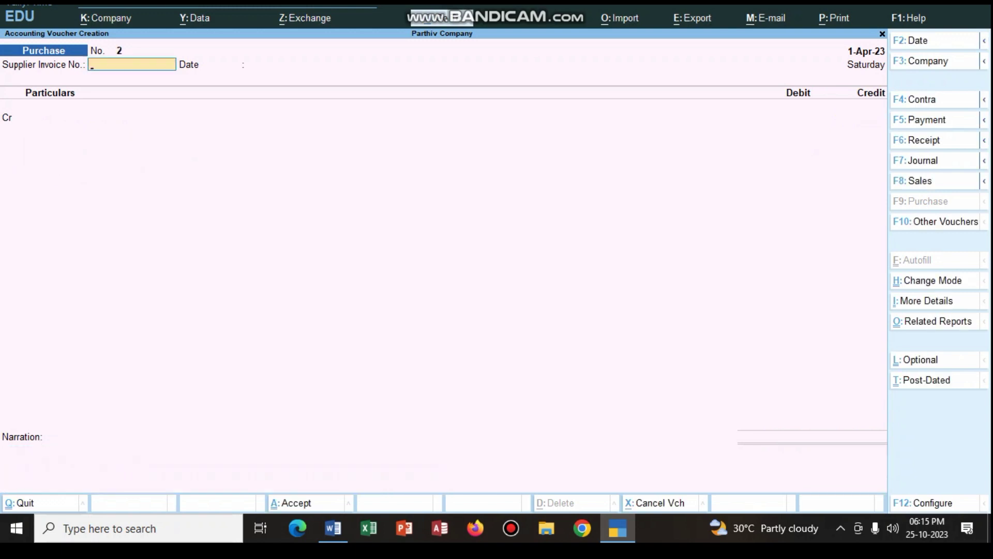
Check transaction 5 in Word, and start a journal voucher in TallyPrime debiting Laptops with 35,000.
{"action": "key", "text": "alt+Tab"}
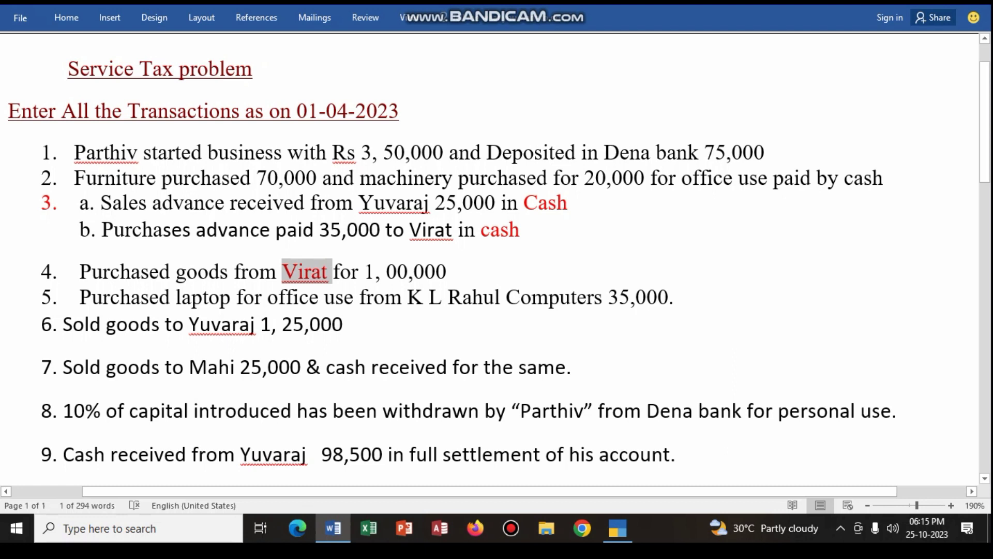
{"action": "key", "text": "alt+Tab"}
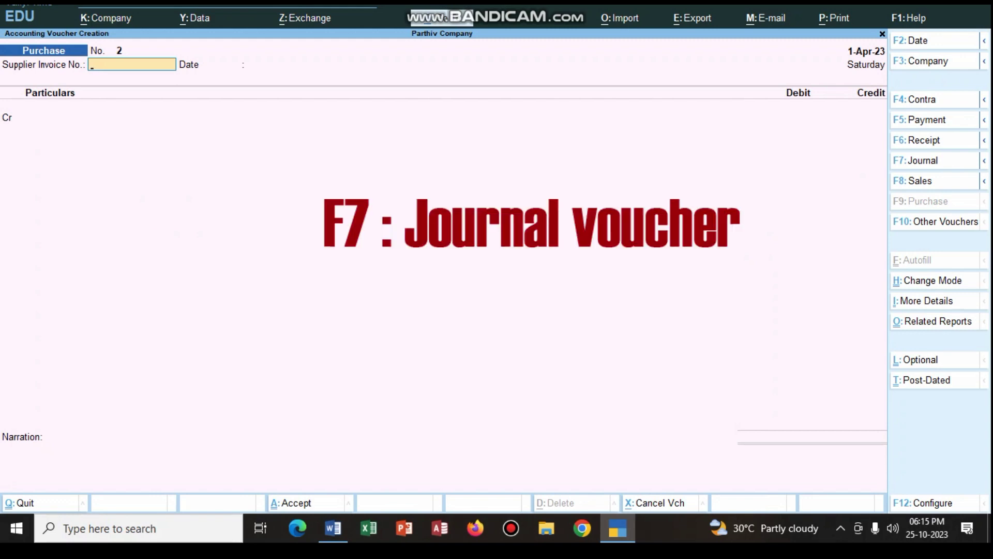
{"action": "key", "text": "F7"}
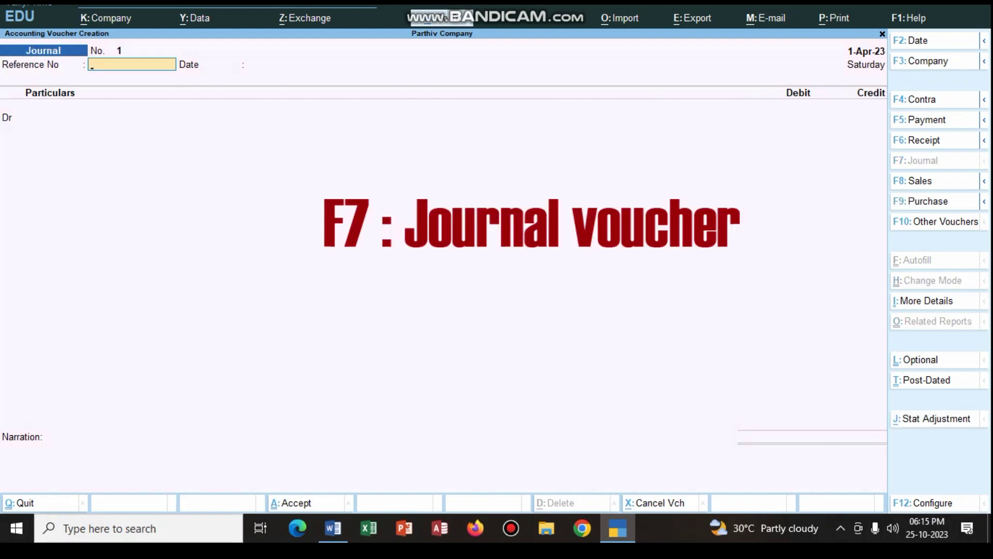
{"action": "key", "text": "Return"}
{"action": "key", "text": "Return"}
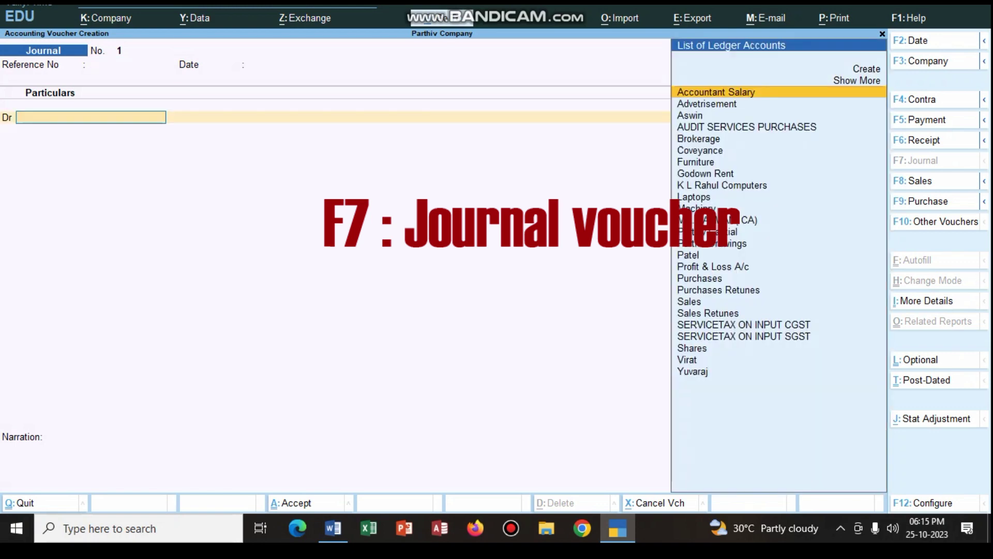
{"action": "type", "text": "L"}
{"action": "key", "text": "Return"}
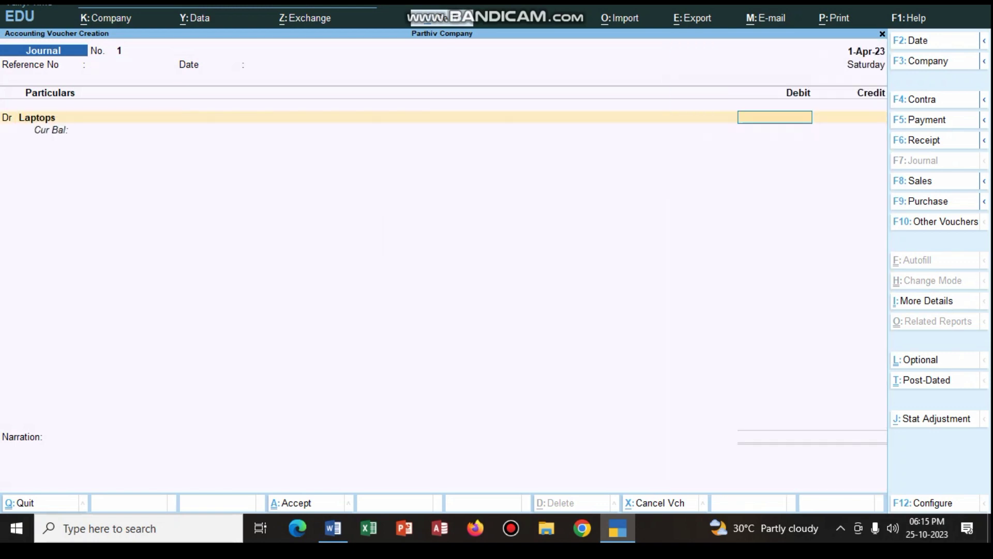
{"action": "type", "text": "35000"}
{"action": "key", "text": "Return"}
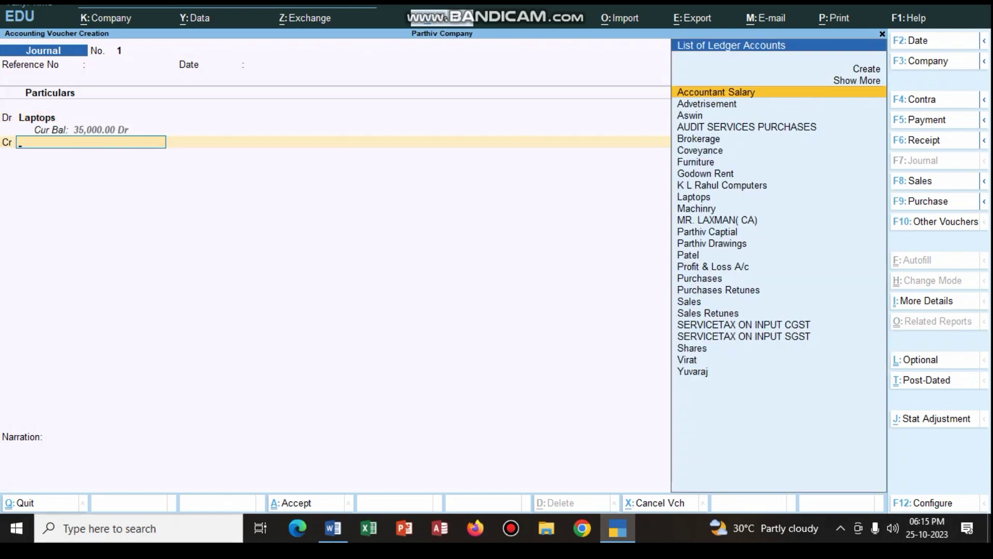
Credit K L Rahul Computers with 35,000 and record it in the bill-wise details as New Ref 1.
{"action": "type", "text": "K"}
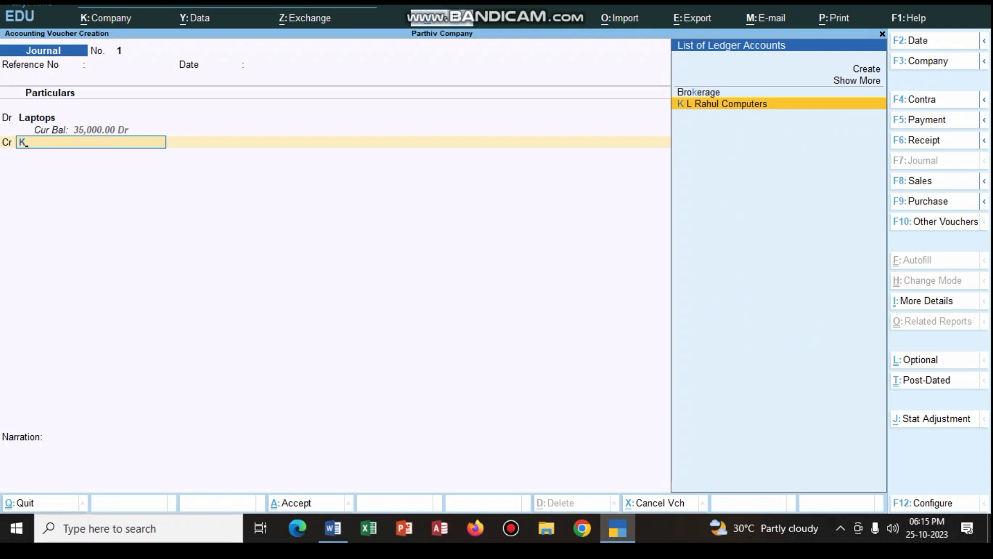
{"action": "key", "text": "Return"}
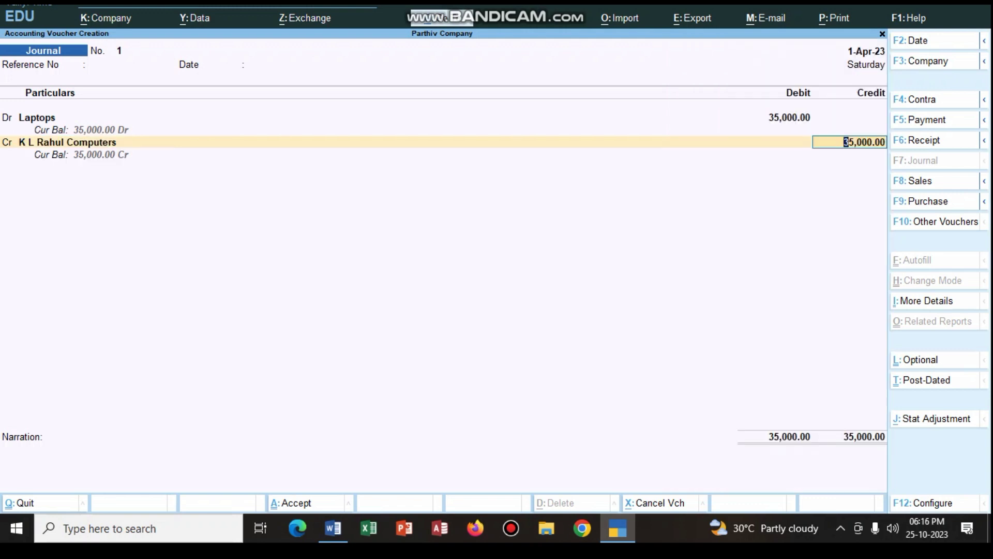
{"action": "key", "text": "Return"}
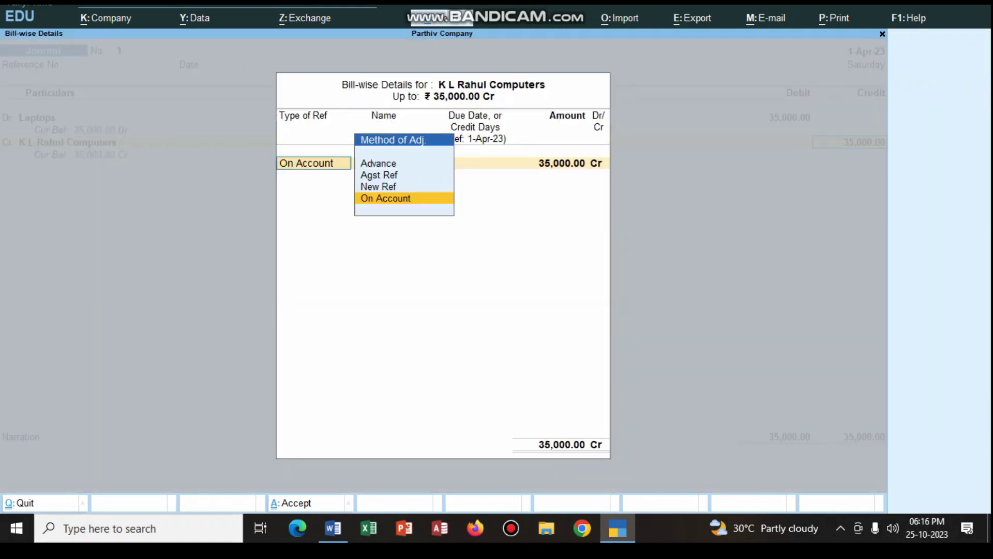
{"action": "key", "text": "Up"}
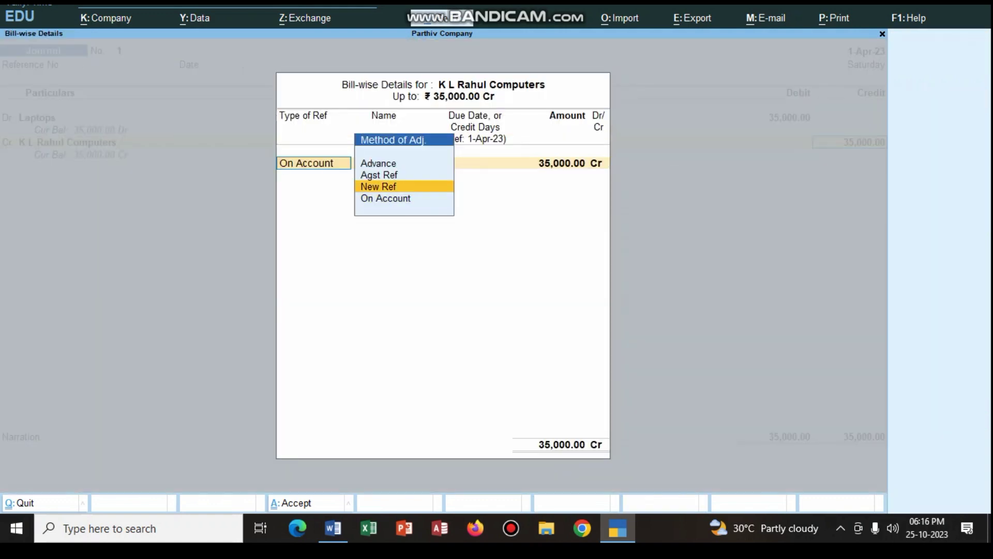
{"action": "key", "text": "Return"}
{"action": "key", "text": "Return"}
{"action": "key", "text": "Return"}
{"action": "key", "text": "Return"}
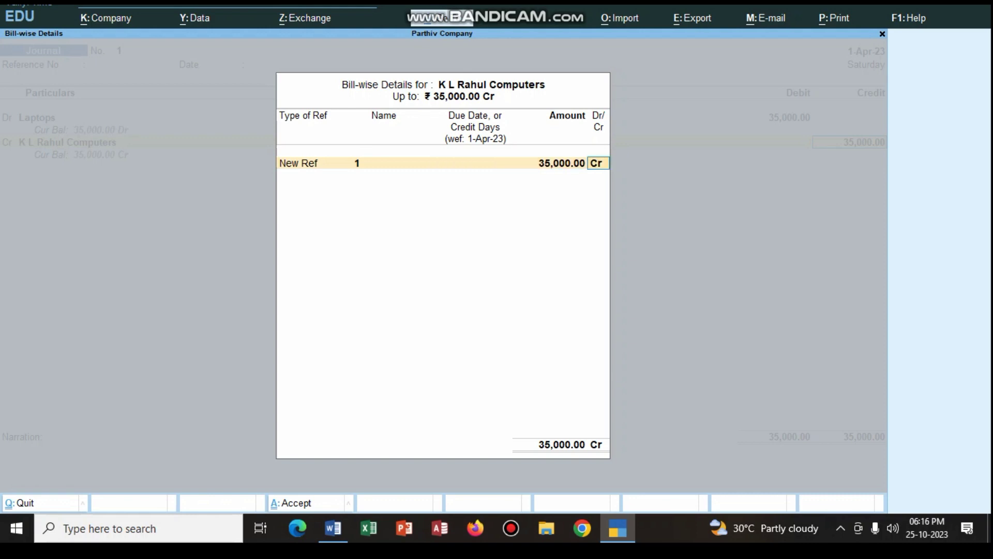
{"action": "key", "text": "Return"}
Enter the narration "being assset purhased from party" and save the laptop journal voucher.
{"action": "type", "text": "being assset pur"}
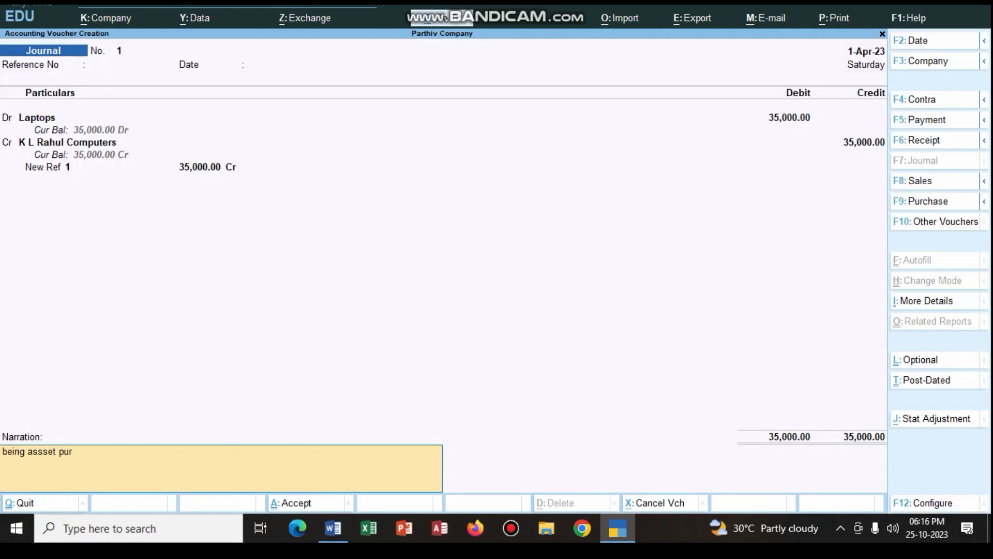
{"action": "type", "text": "hased from party"}
{"action": "key", "text": "Return"}
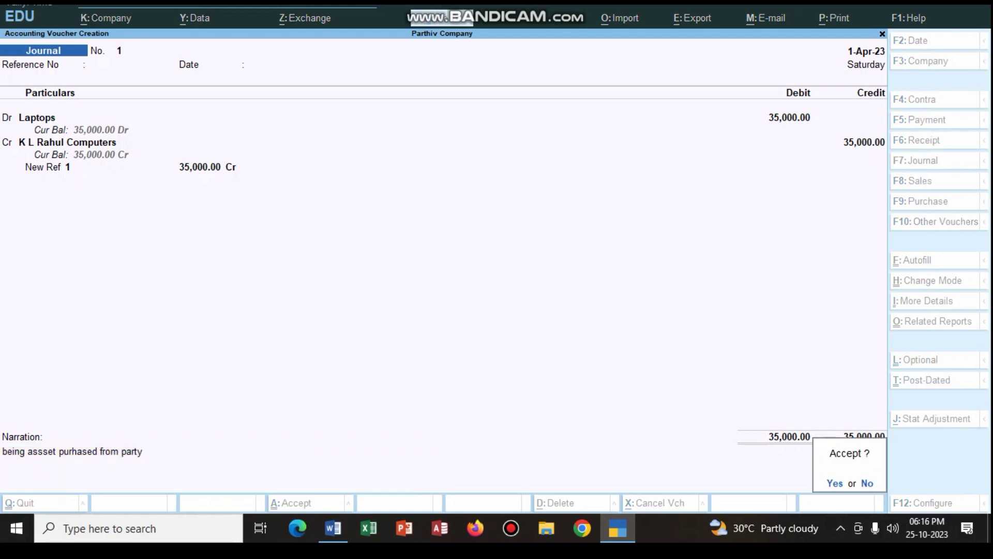
{"action": "key", "text": "Return"}
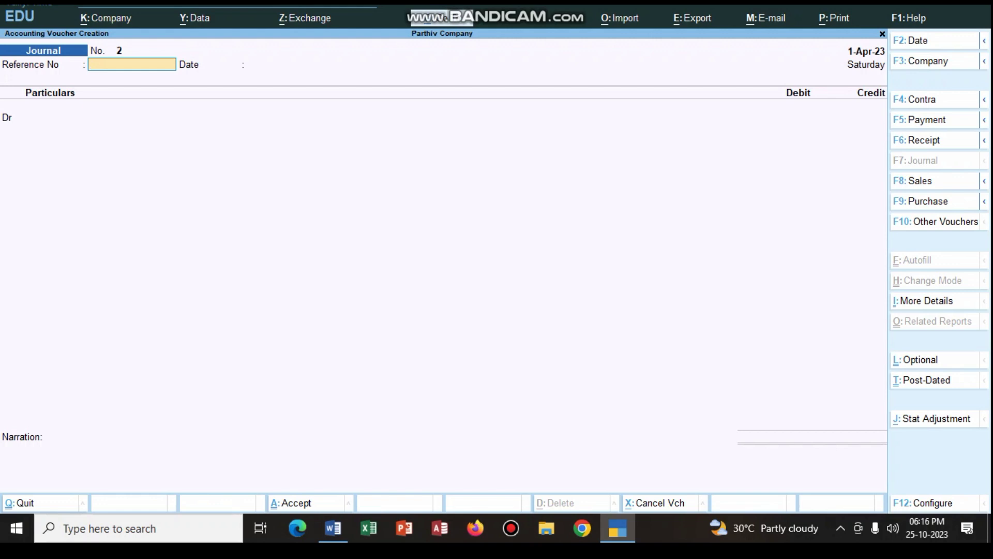
Check transaction 6 in Word, and start a sales voucher in TallyPrime with the mode set to As Voucher.
{"action": "key", "text": "alt+Tab"}
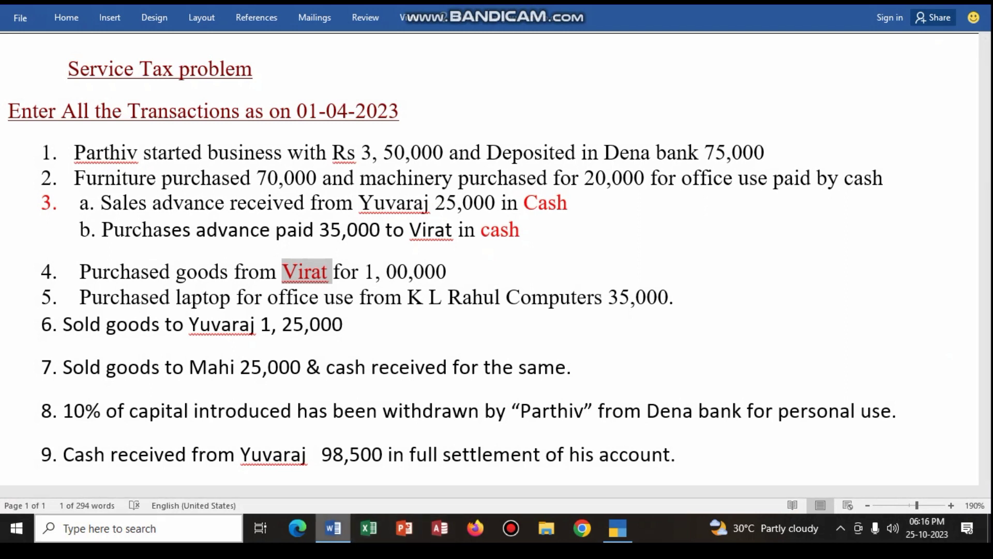
{"action": "key", "text": "alt+Tab"}
{"action": "key", "text": "F8"}
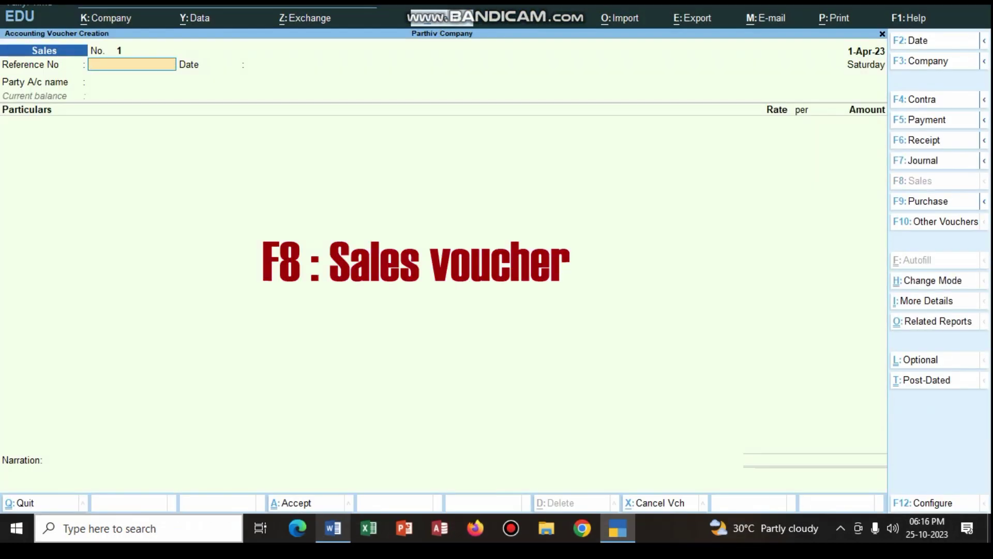
{"action": "key", "text": "ctrl"}
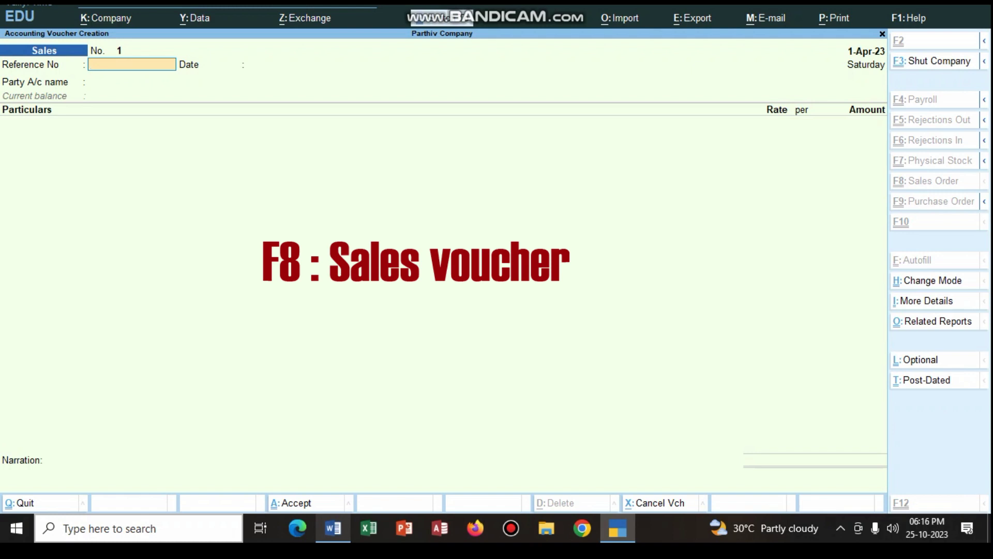
{"action": "key", "text": "ctrl+h"}
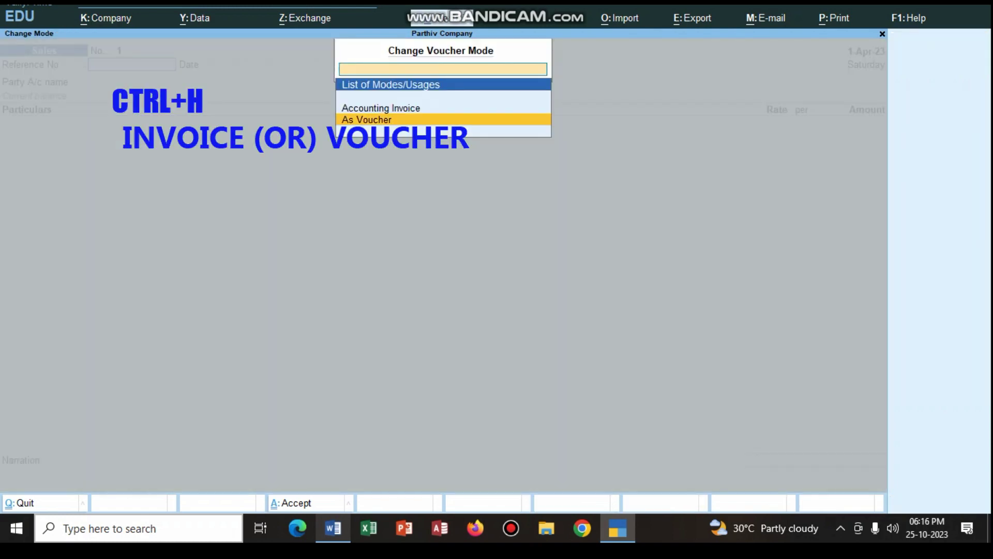
{"action": "key", "text": "Return"}
{"action": "key", "text": "Return"}
{"action": "key", "text": "Return"}
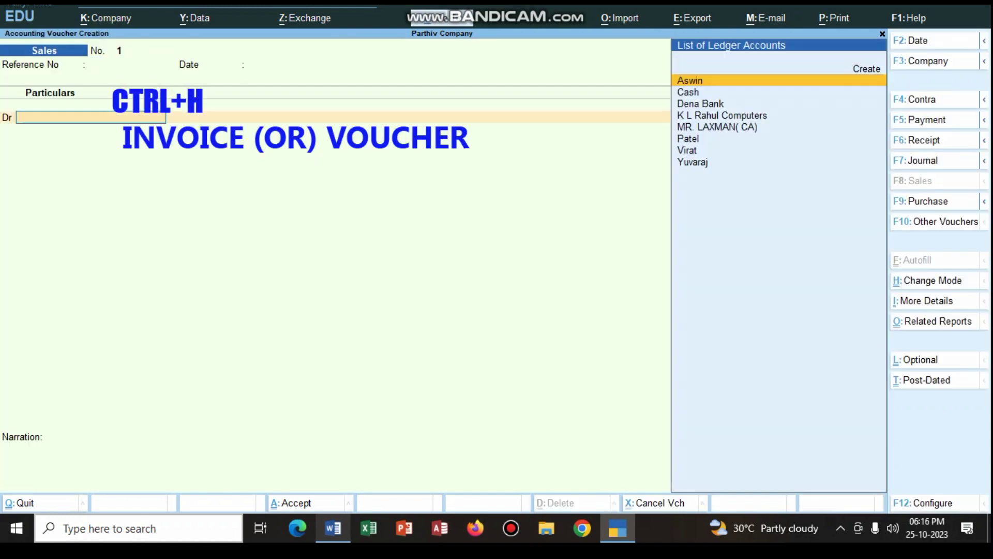
Debit the transaction 6 customer with 1,25,000 in the sales voucher, and colour the words naming that customer red in Word.
{"action": "type", "text": "yu"}
{"action": "key", "text": "Return"}
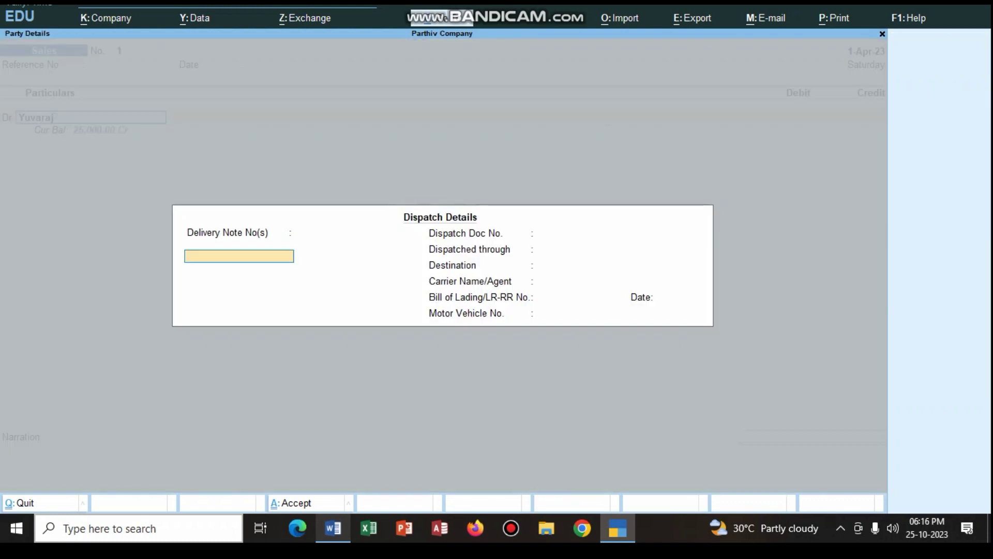
{"action": "key", "text": "ctrl+a"}
{"action": "key", "text": "ctrl+a"}
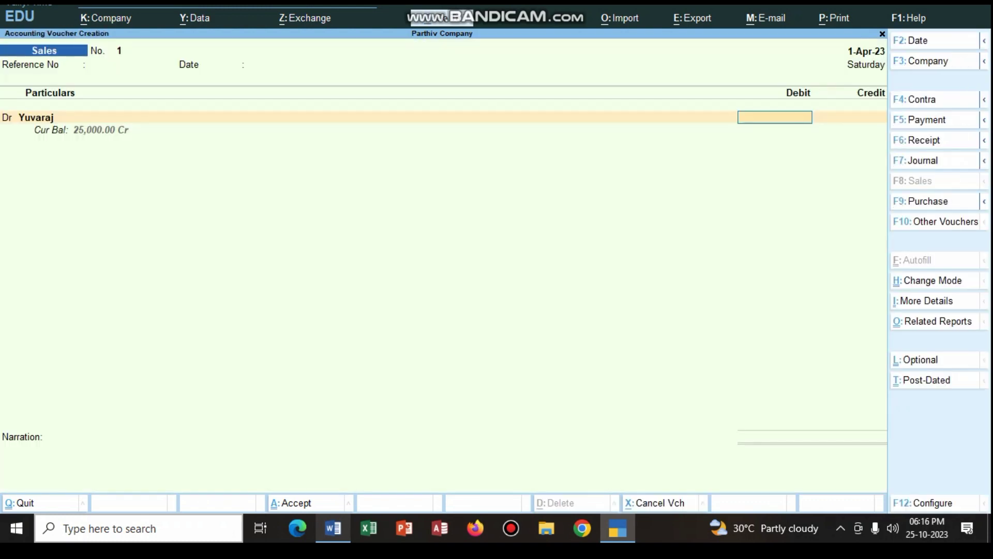
{"action": "key", "text": "alt+Tab"}
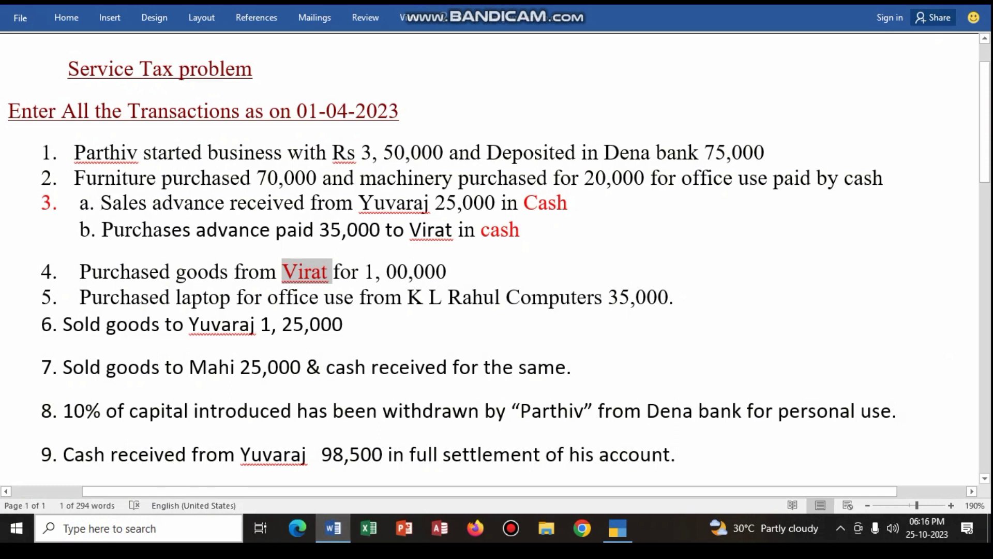
{"action": "left_click_drag", "start_coordinate": [164, 326], "coordinate": [261, 326]}
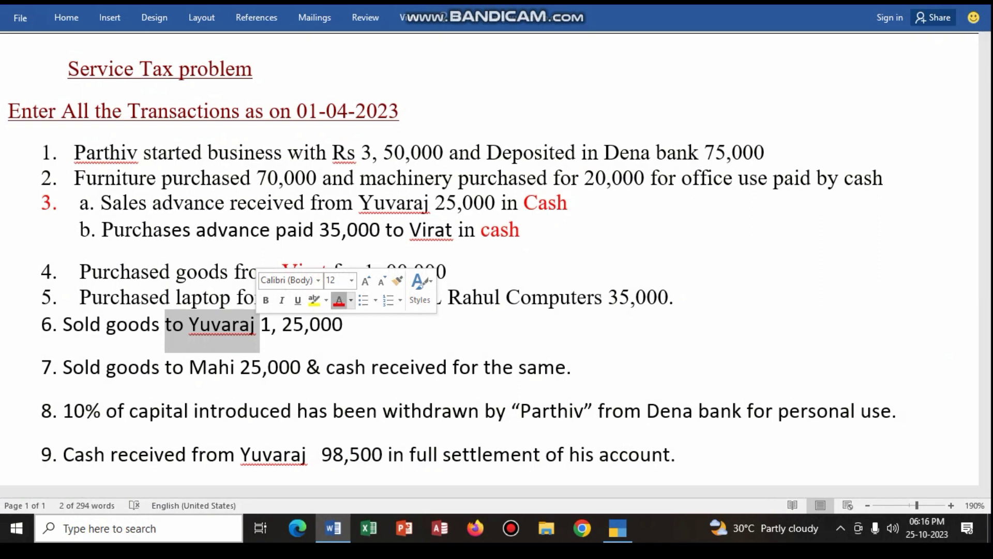
{"action": "key", "text": "alt+Tab"}
{"action": "type", "text": "125000"}
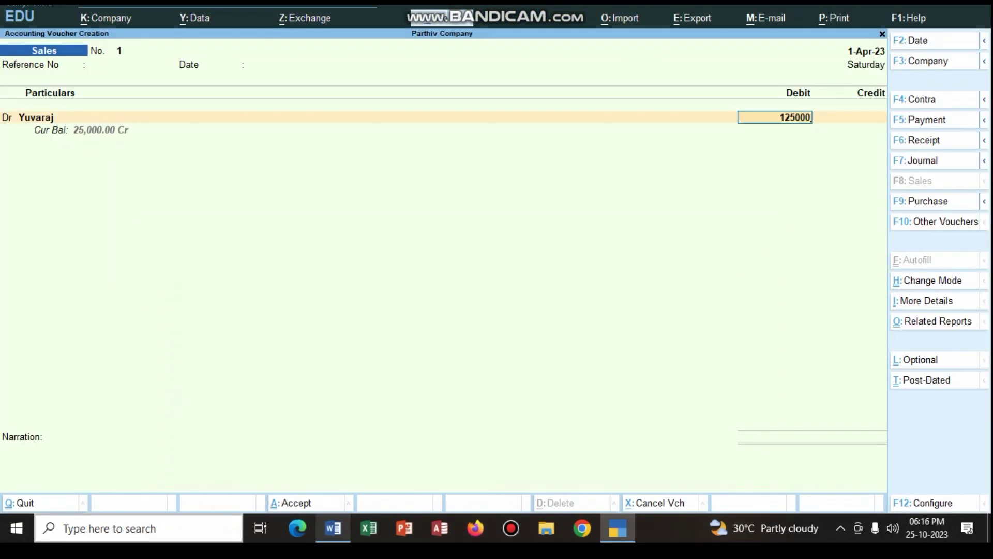
{"action": "key", "text": "Return"}
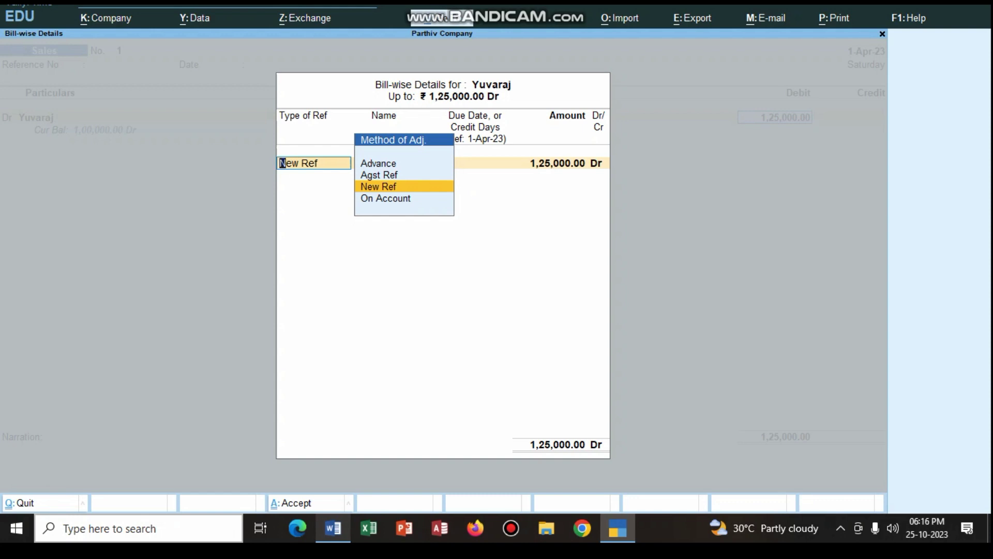
Allocate the customer's 1,25,000 as Agst Ref to pending bill 1, and credit the full amount to Sales.
{"action": "key", "text": "Up"}
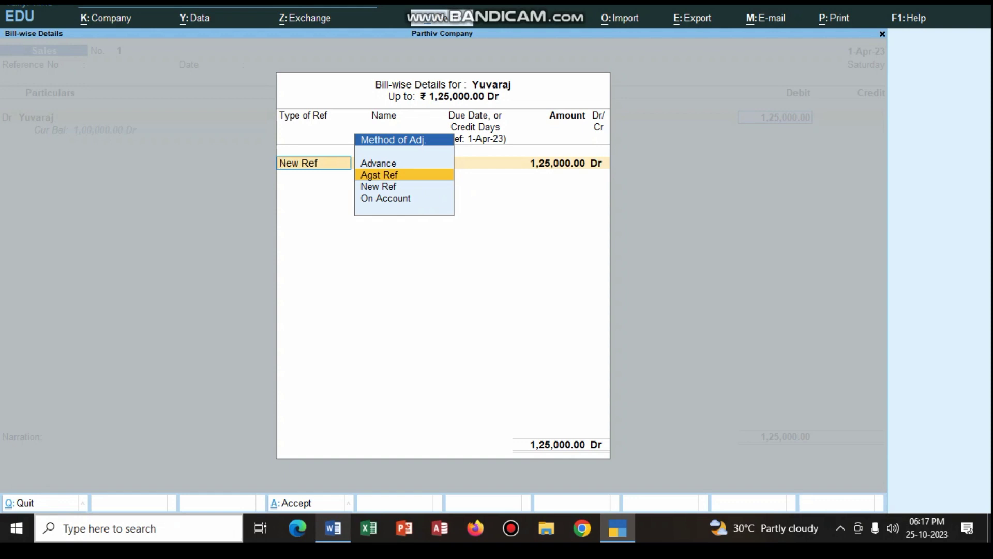
{"action": "key", "text": "Return"}
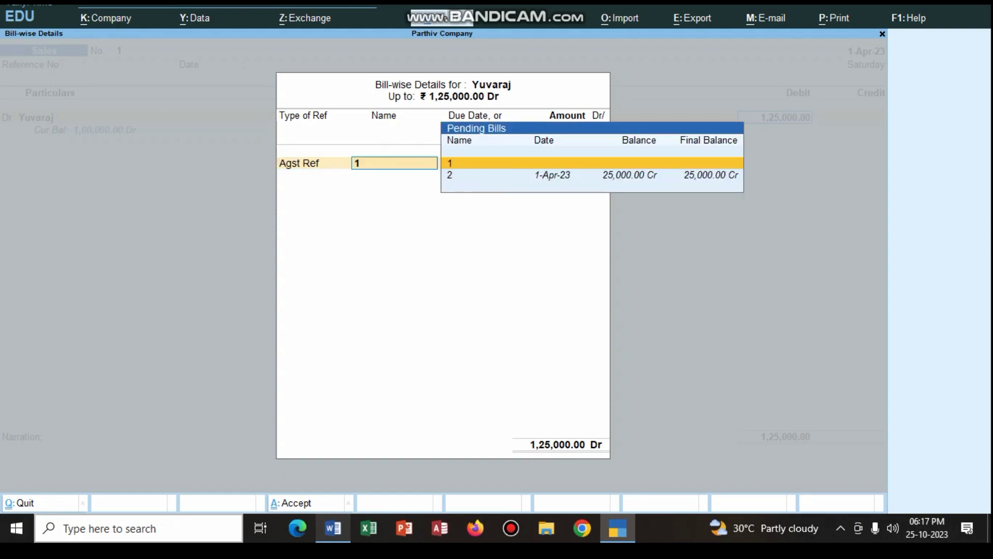
{"action": "key", "text": "Return"}
{"action": "key", "text": "Return"}
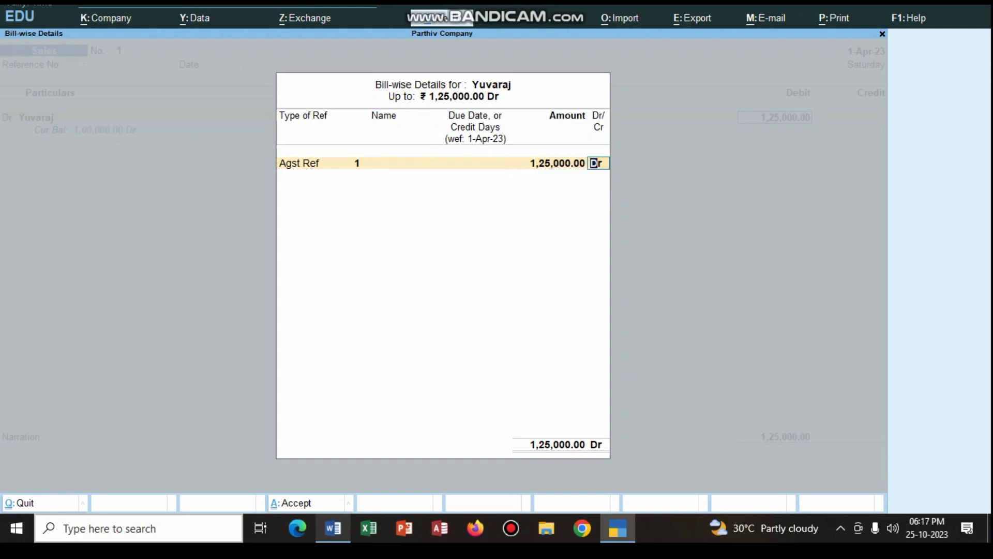
{"action": "key", "text": "Return"}
{"action": "key", "text": "Return"}
{"action": "key", "text": "Return"}
Enter the narration "being goods sold to party" and save the sales voucher.
{"action": "type", "text": "being goods sold to party"}
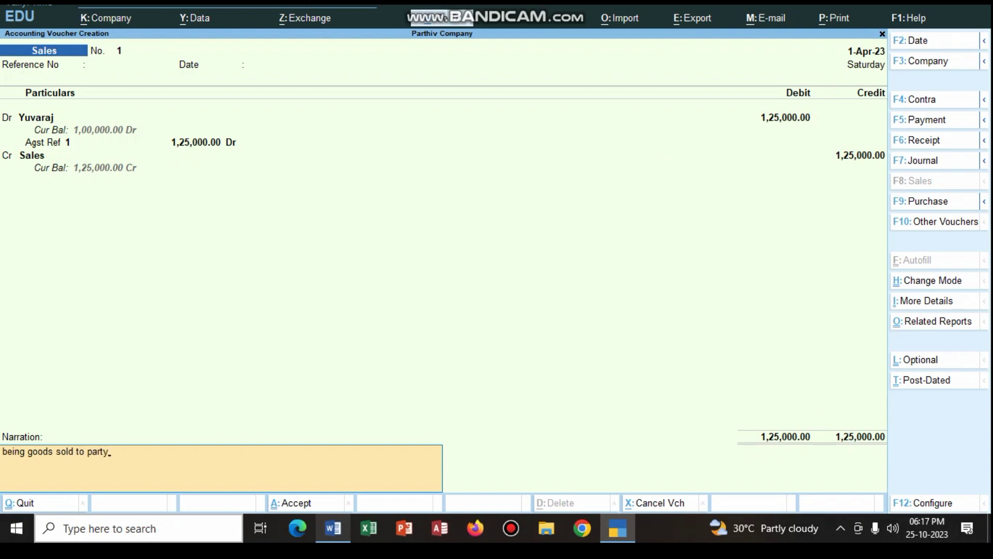
{"action": "key", "text": "Return"}
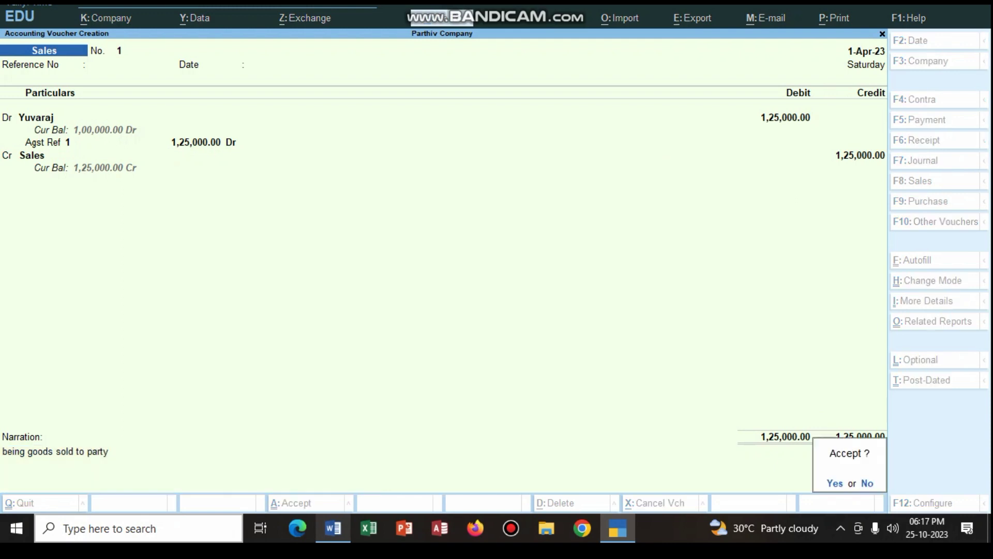
{"action": "key", "text": "Return"}
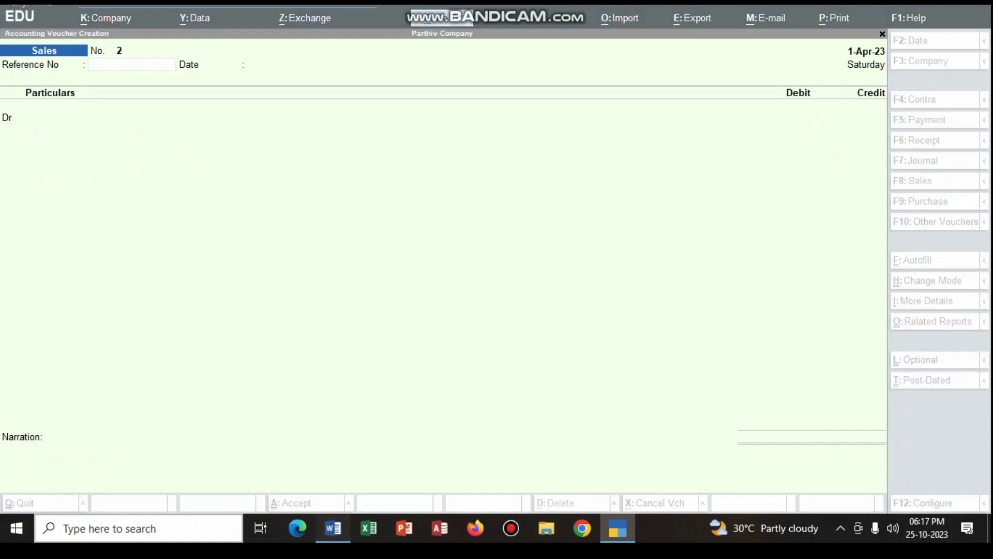
Check transaction 7 in Word, and enter a sales voucher in TallyPrime debiting Cash and crediting Sales with 25,000.
{"action": "key", "text": "alt+Tab"}
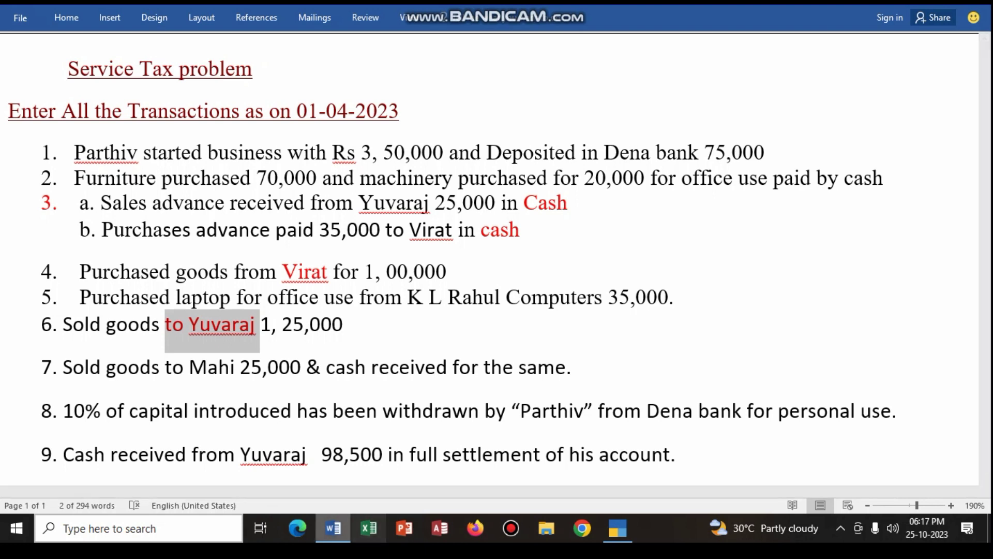
{"action": "key", "text": "alt+Tab"}
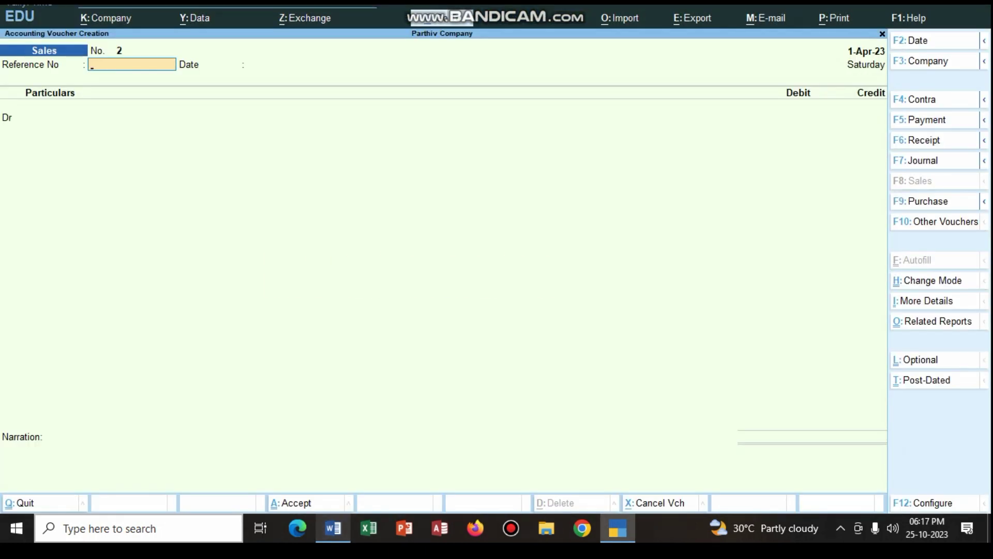
{"action": "key", "text": "Return"}
{"action": "key", "text": "Return"}
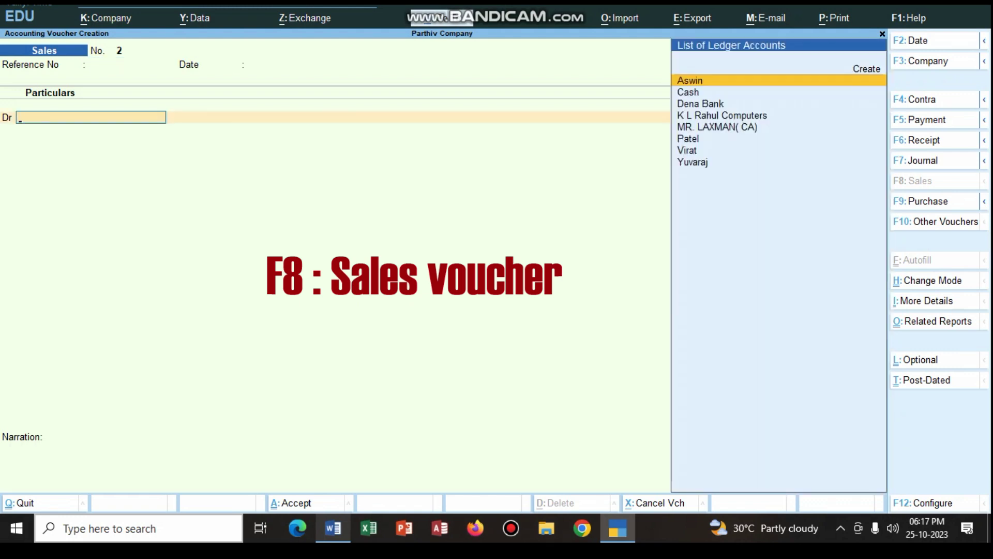
{"action": "key", "text": "Down"}
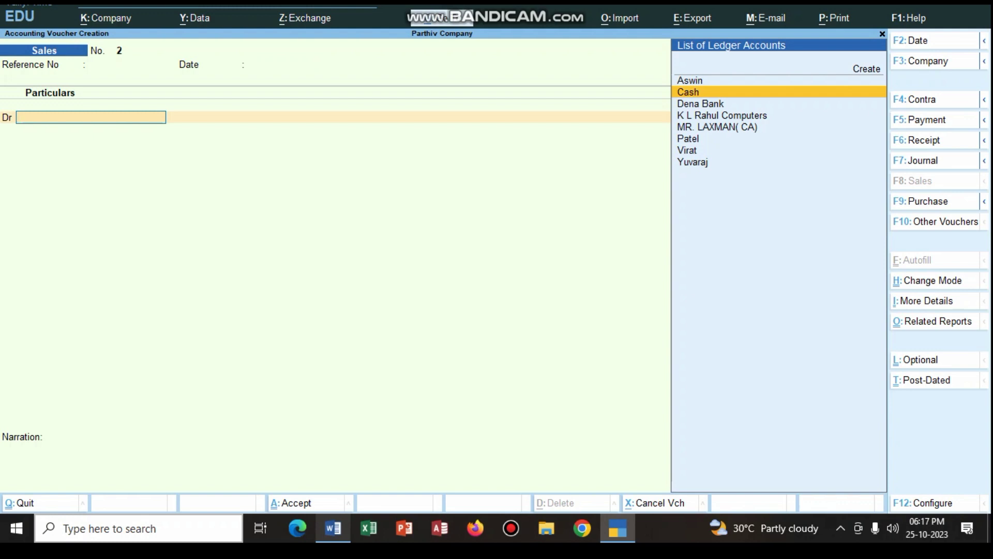
{"action": "key", "text": "Return"}
{"action": "key", "text": "Return"}
{"action": "key", "text": "Return"}
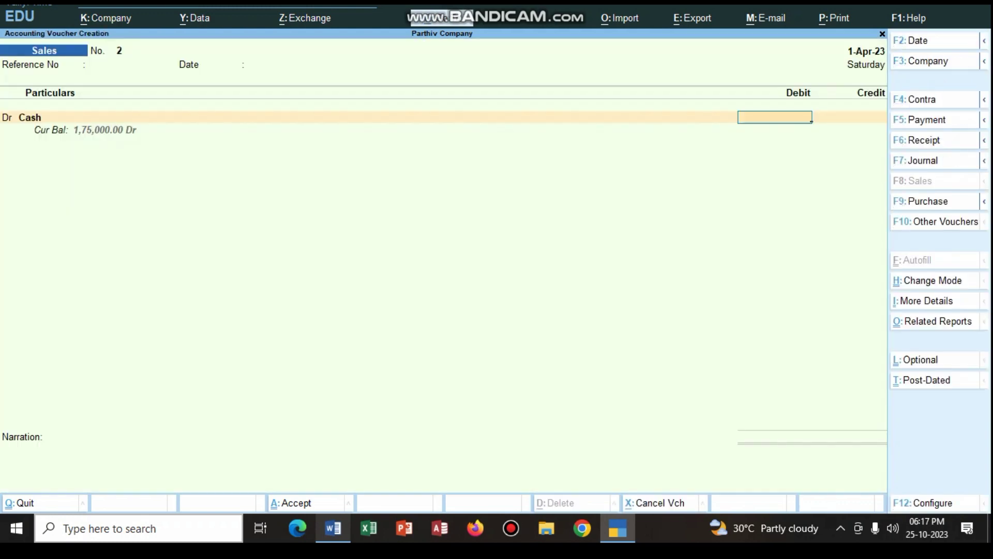
{"action": "type", "text": "25000"}
{"action": "key", "text": "Return"}
{"action": "key", "text": "Return"}
{"action": "key", "text": "Return"}
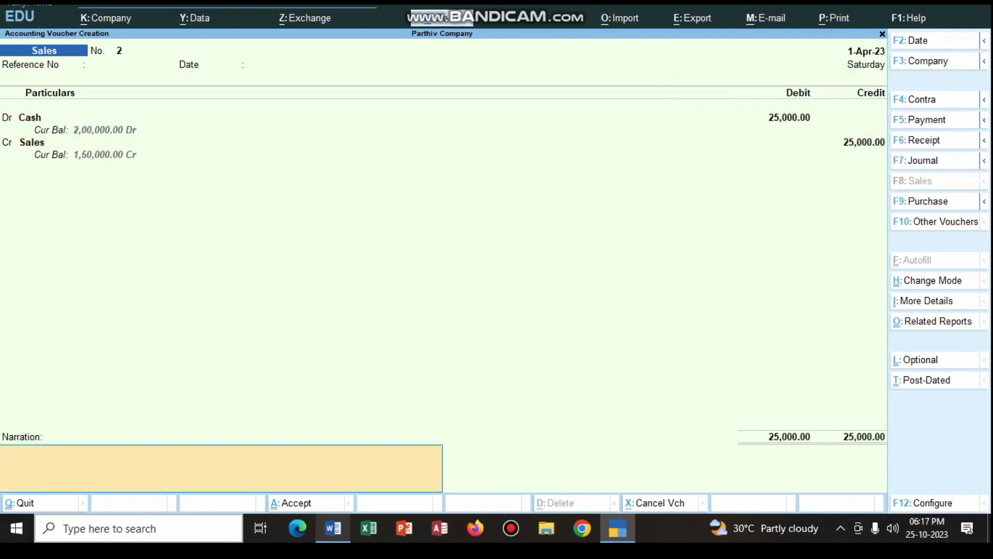
Enter the narration "being goods sold party and cash received" and save the cash sales voucher.
{"action": "type", "text": "being goods"}
{"action": "type", "text": " sold for"}
{"action": "key", "text": "BackSpace"}
{"action": "key", "text": "BackSpace"}
{"action": "type", "text": "party and cash received"}
{"action": "key", "text": "Return"}
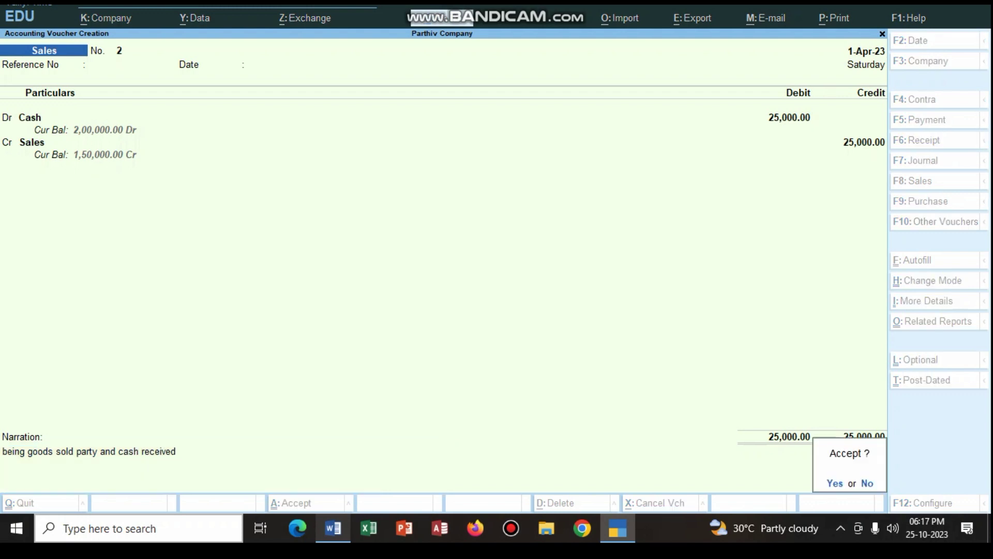
{"action": "key", "text": "Return"}
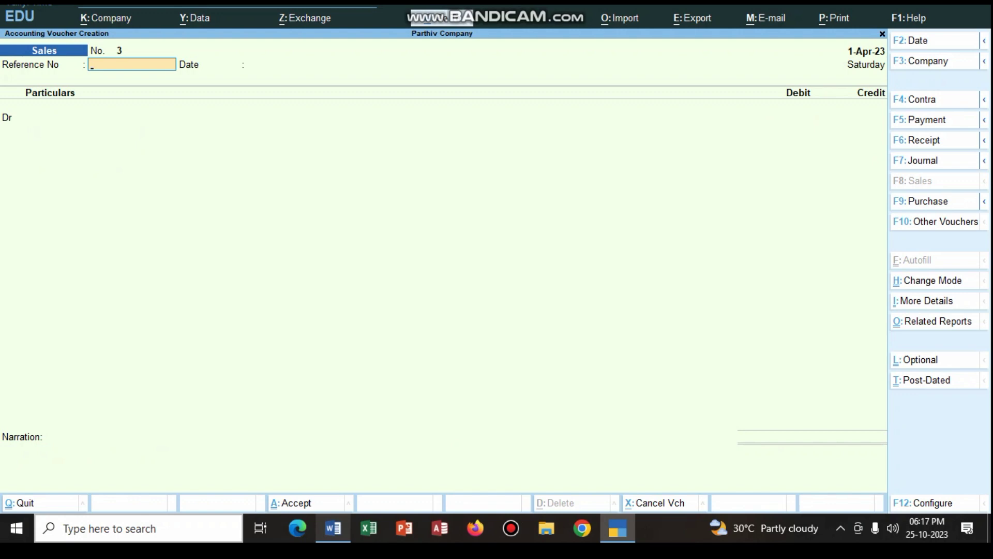
In the Word document, colour the owner's name in transaction 1 and "10% of" in transaction 8 red.
{"action": "key", "text": "alt+Tab"}
{"action": "scroll", "coordinate": [496, 258], "scroll_direction": "down", "scroll_amount": 2}
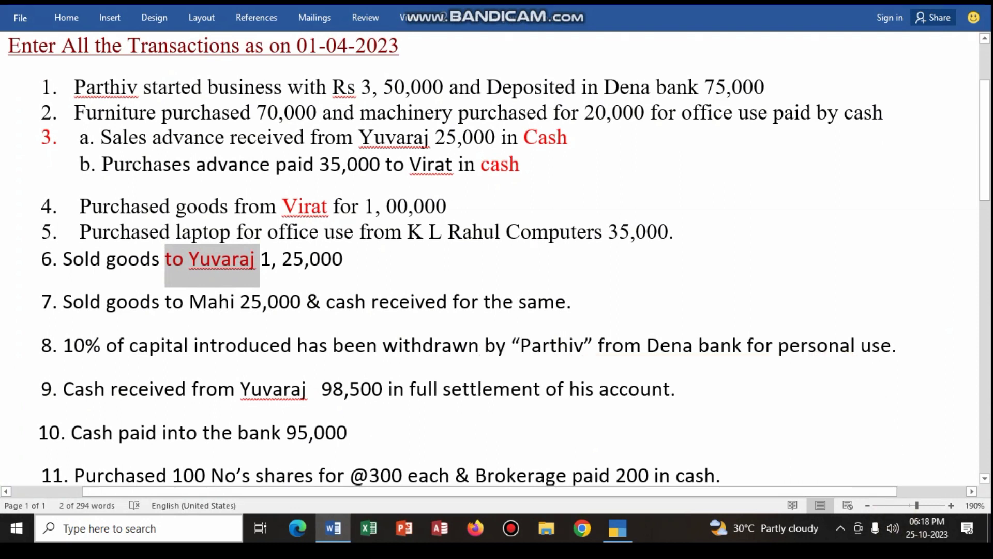
{"action": "scroll", "coordinate": [496, 259], "scroll_direction": "up", "scroll_amount": 2}
{"action": "left_click_drag", "start_coordinate": [74, 153], "coordinate": [137, 153]}
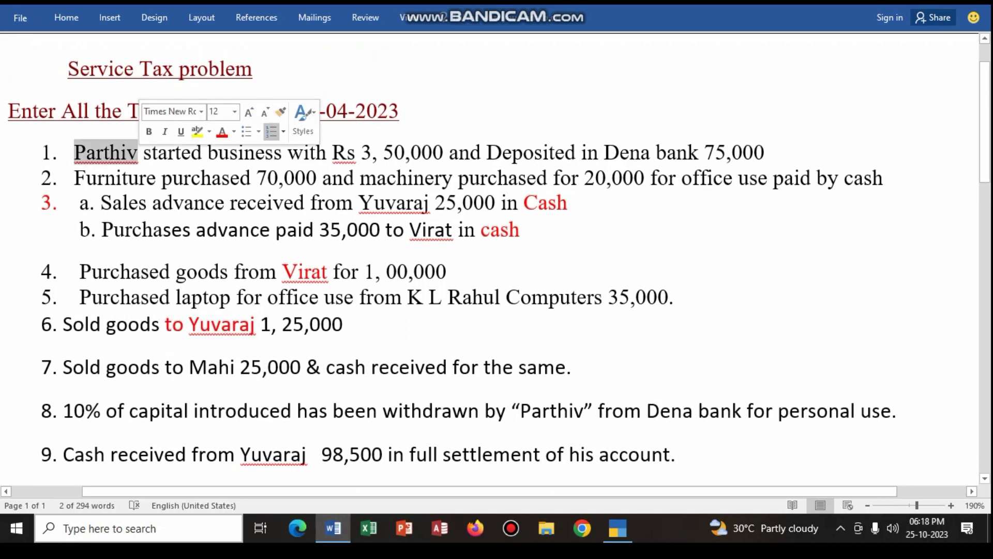
{"action": "left_click", "coordinate": [222, 131]}
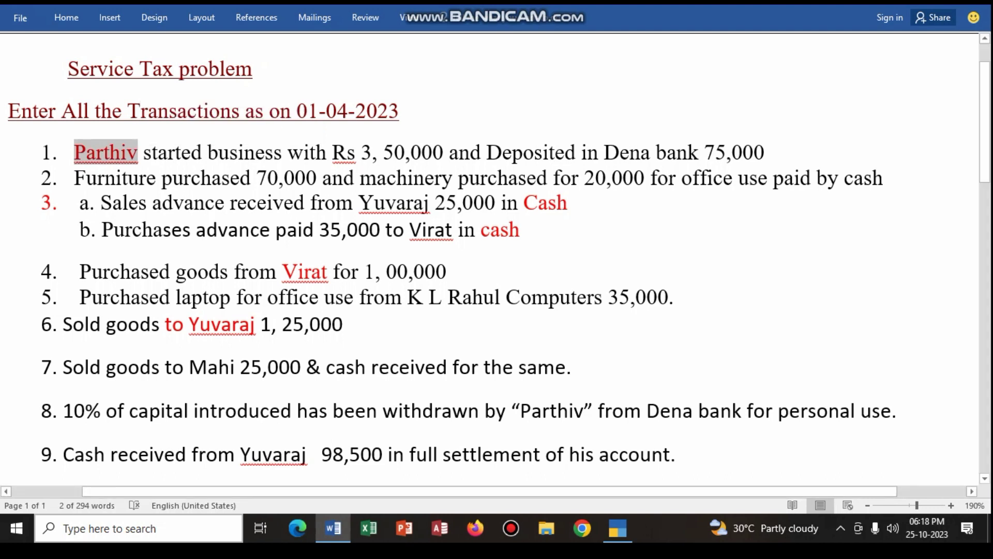
{"action": "left_click_drag", "start_coordinate": [63, 410], "coordinate": [129, 411]}
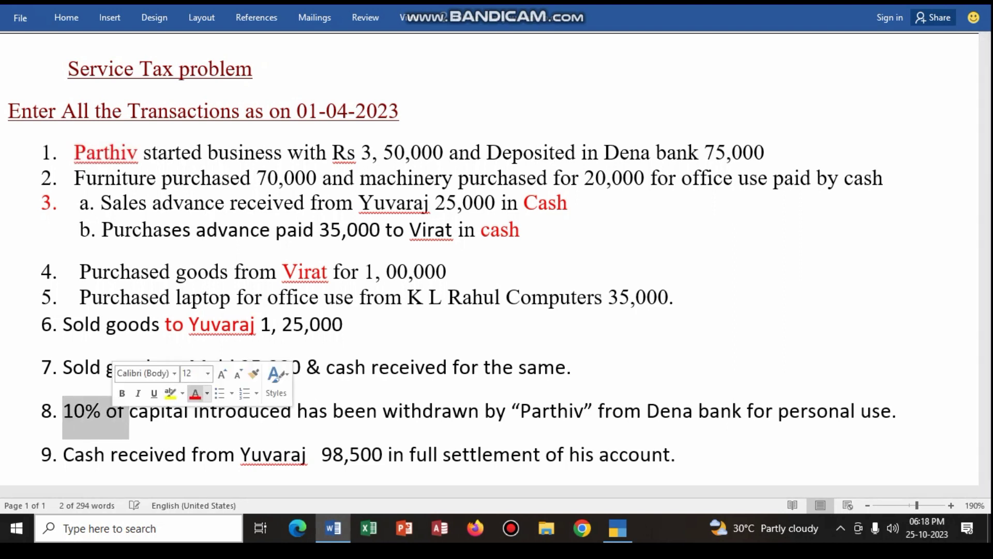
{"action": "left_click", "coordinate": [196, 394]}
Start a payment voucher in TallyPrime for transaction 8 and select the owner's Drawings ledger as the debit account.
{"action": "left_click", "coordinate": [618, 528]}
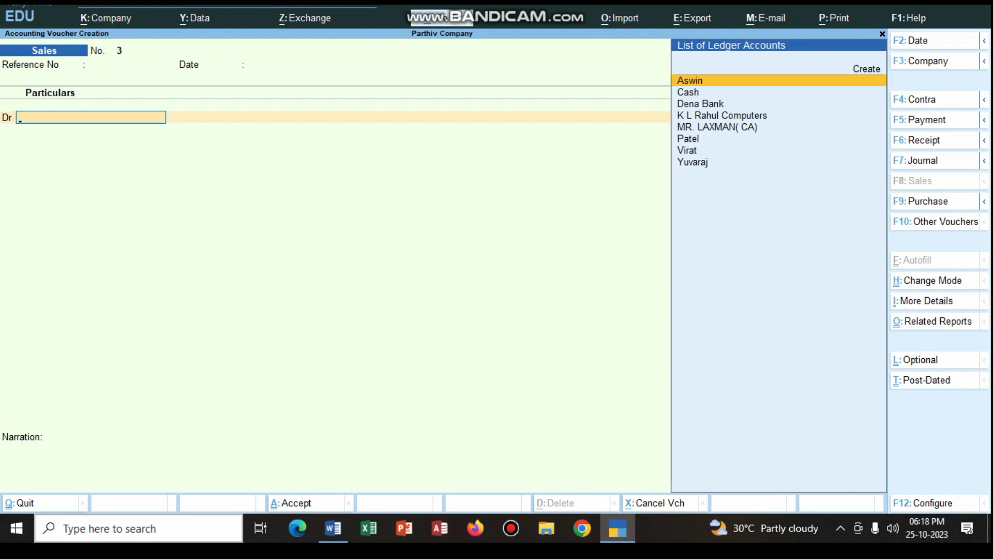
{"action": "left_click", "coordinate": [333, 527]}
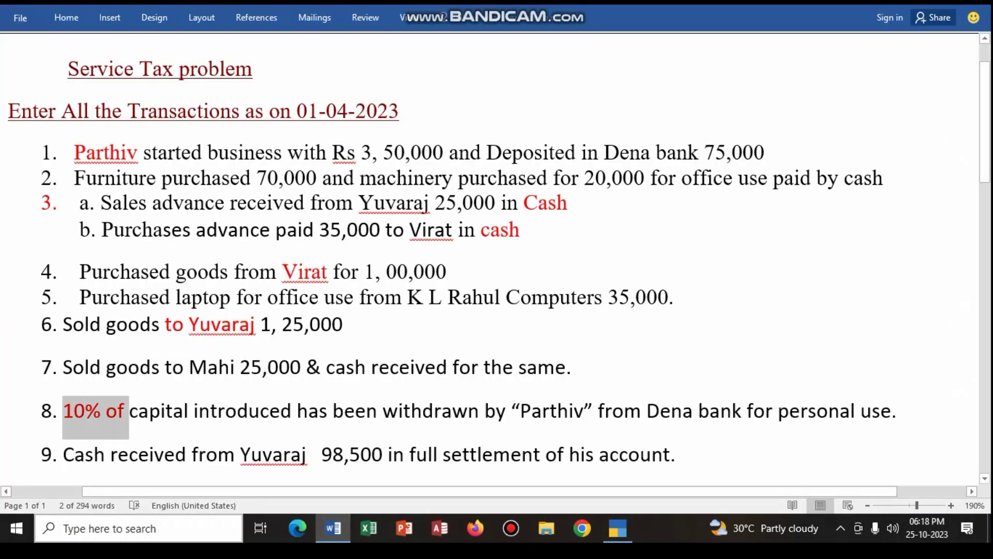
{"action": "left_click", "coordinate": [333, 528]}
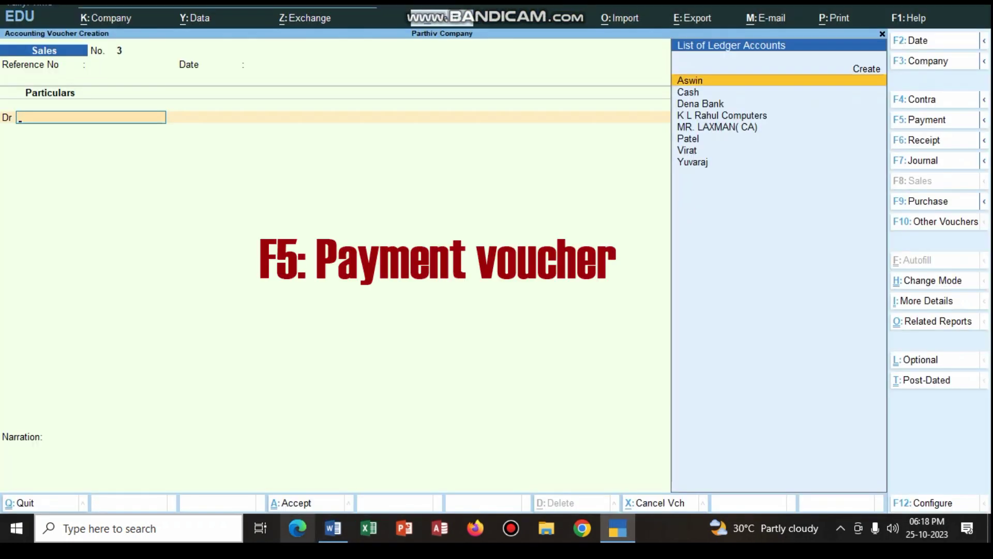
{"action": "key", "text": "F5"}
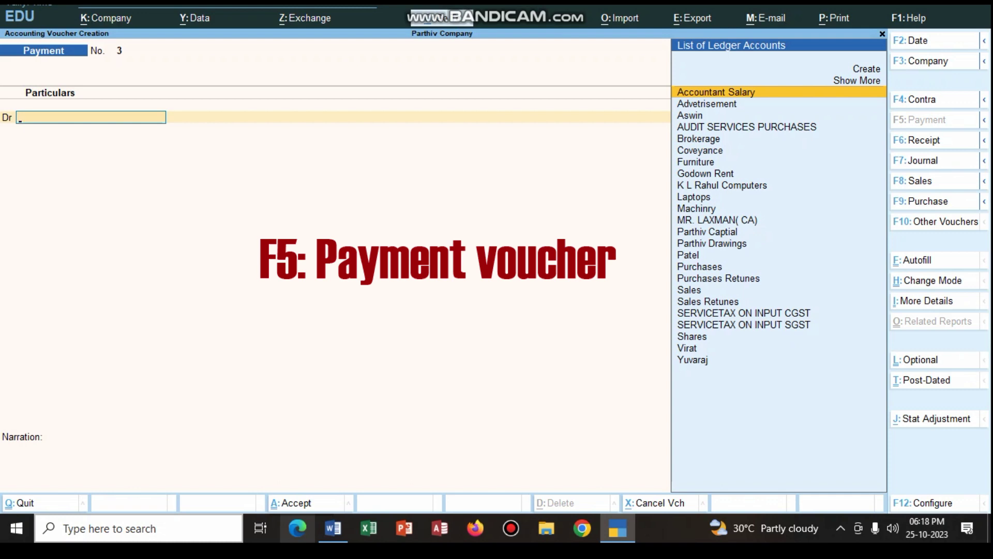
{"action": "type", "text": "P"}
{"action": "key", "text": "Up"}
{"action": "key", "text": "Up"}
{"action": "key", "text": "Up"}
{"action": "key", "text": "Up"}
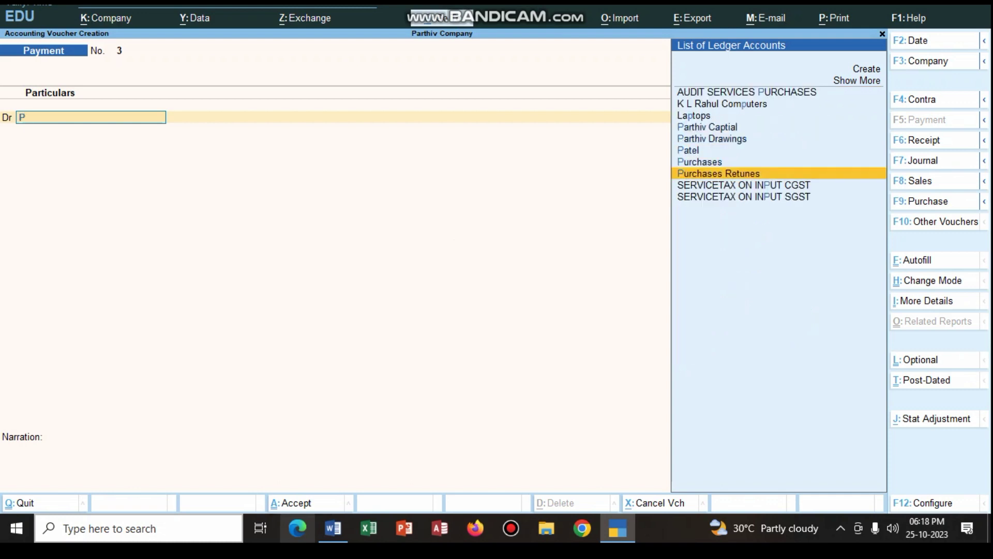
{"action": "key", "text": "Return"}
{"action": "key", "text": "ctrl"}
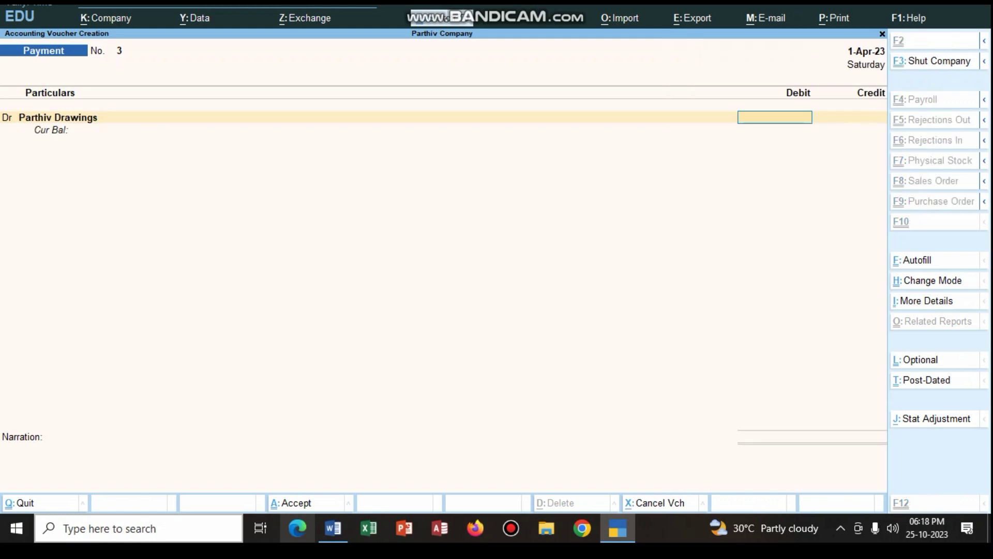
Calculate 350000*10/100 with the built-in calculator and enter 35000 as the debit amount for the owner's drawings.
{"action": "key", "text": "ctrl+n"}
{"action": "type", "text": "350000*10/100"}
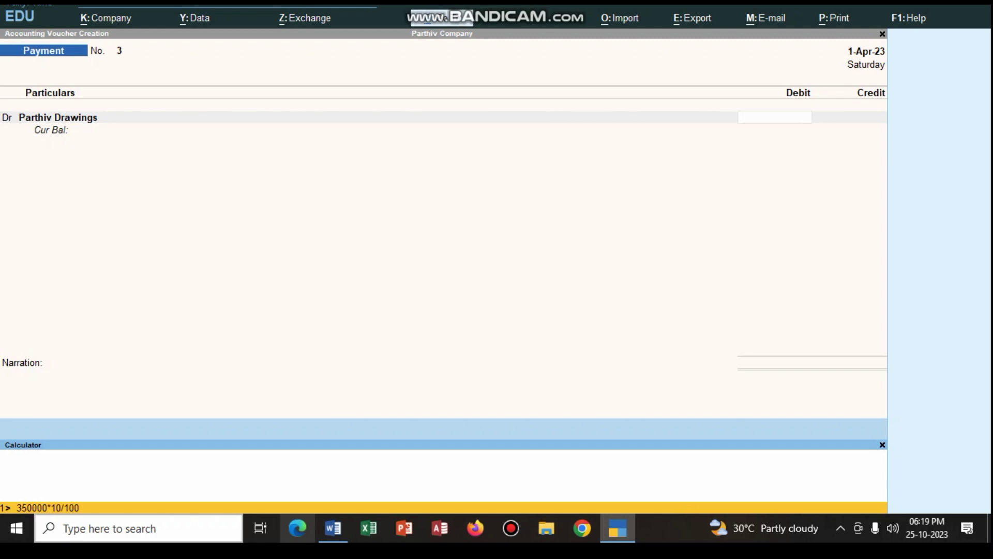
{"action": "key", "text": "Return"}
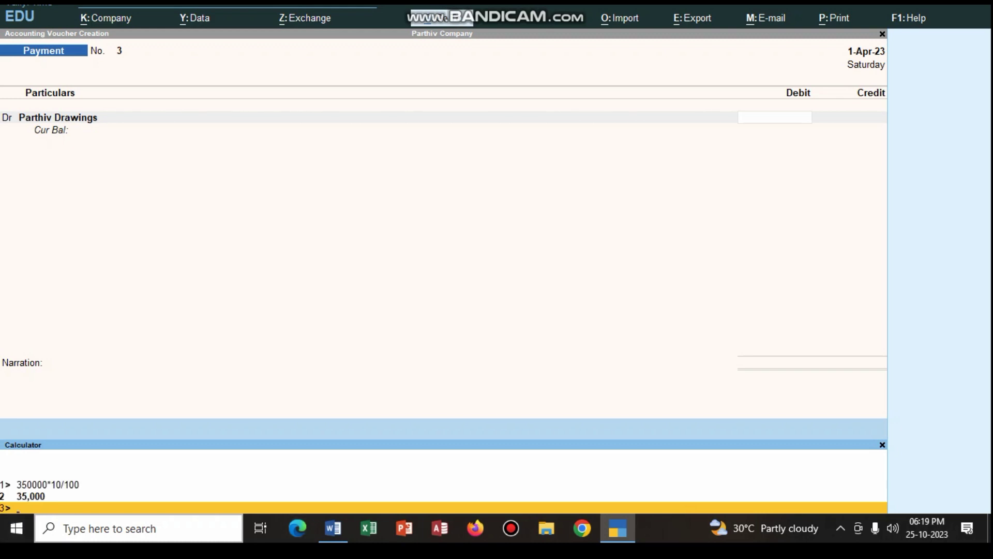
{"action": "key", "text": "ctrl+m"}
{"action": "type", "text": "35000"}
{"action": "key", "text": "Return"}
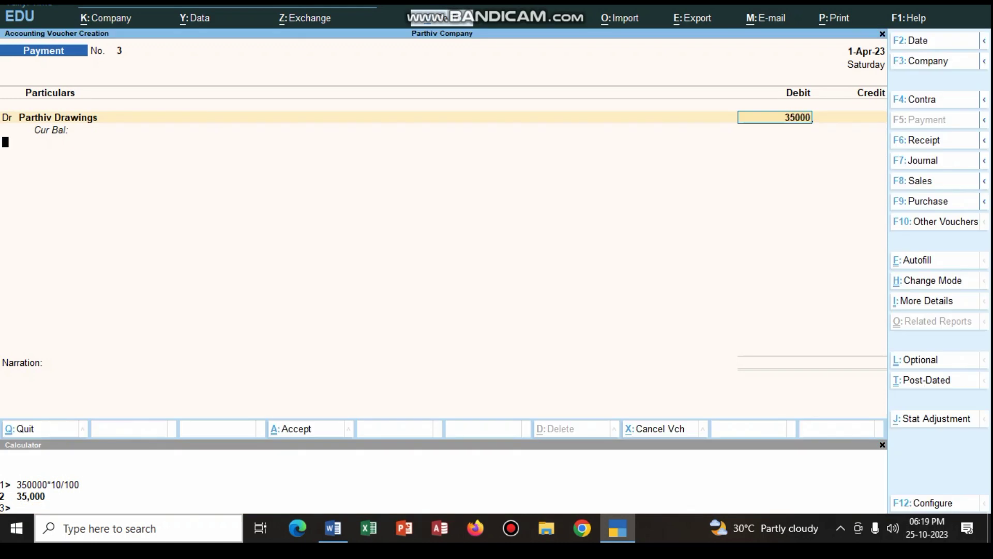
Credit Dena Bank with 35,000 in the payment voucher and accept the bank details to reach the narration.
{"action": "type", "text": "de"}
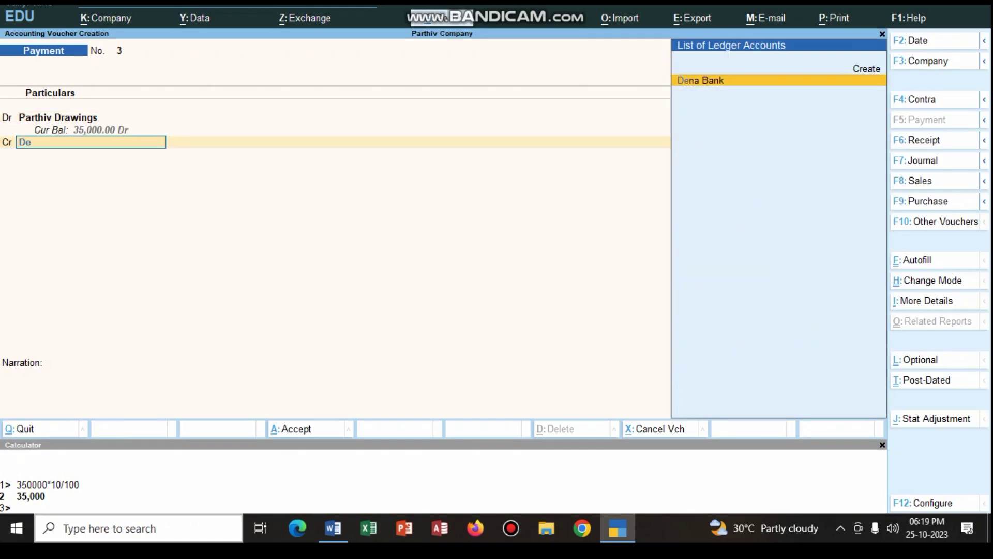
{"action": "key", "text": "Return"}
{"action": "key", "text": "Return"}
{"action": "key", "text": "Return"}
{"action": "key", "text": "Return"}
{"action": "key", "text": "Return"}
{"action": "key", "text": "Return"}
{"action": "key", "text": "Escape"}
Enter the narration "being drawings for personal use" and save the payment voucher.
{"action": "type", "text": "being drawing ds"}
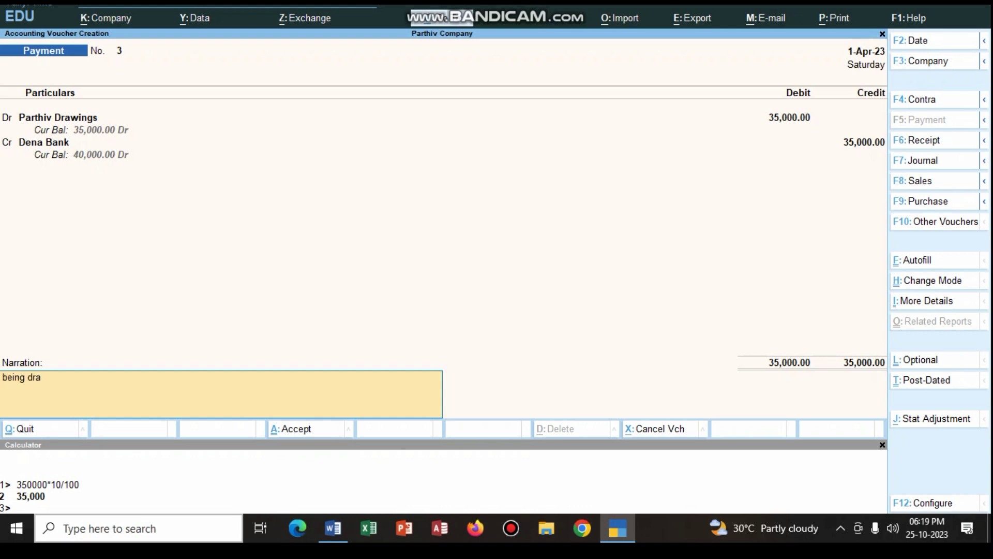
{"action": "key", "text": "BackSpace"}
{"action": "key", "text": "BackSpace"}
{"action": "key", "text": "BackSpace"}
{"action": "type", "text": "s for personal use"}
{"action": "key", "text": "Return"}
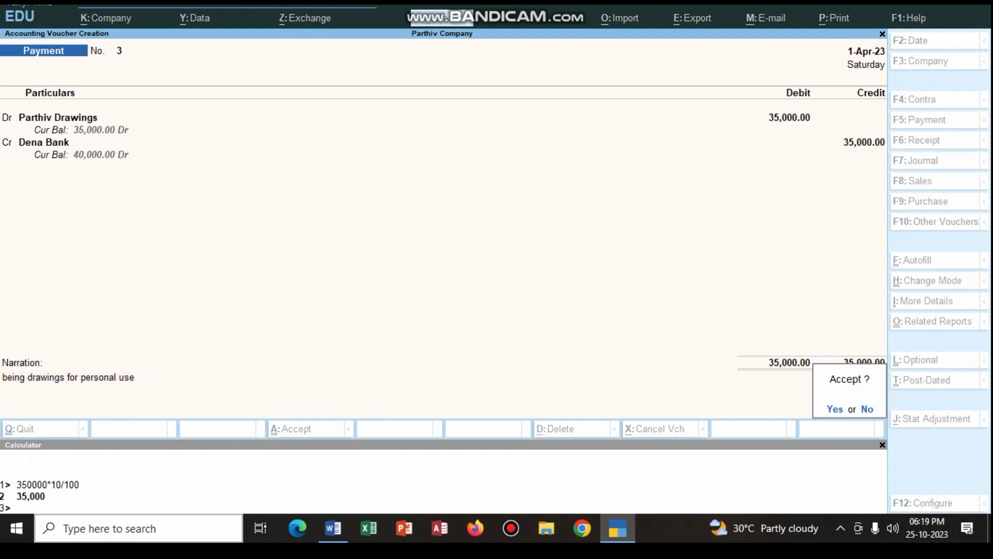
{"action": "key", "text": "Return"}
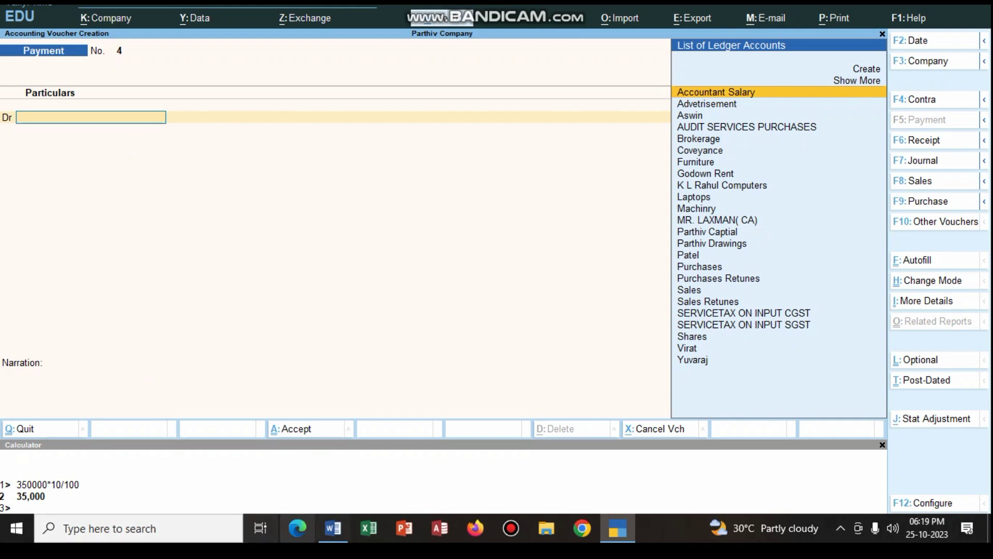
In the Word document, colour the customer's name in transaction 9, "1, 25,000" in transaction 6 and "25,000" in transaction 3a red.
{"action": "left_click", "coordinate": [333, 528]}
{"action": "scroll", "coordinate": [495, 259], "scroll_direction": "down", "scroll_amount": 2}
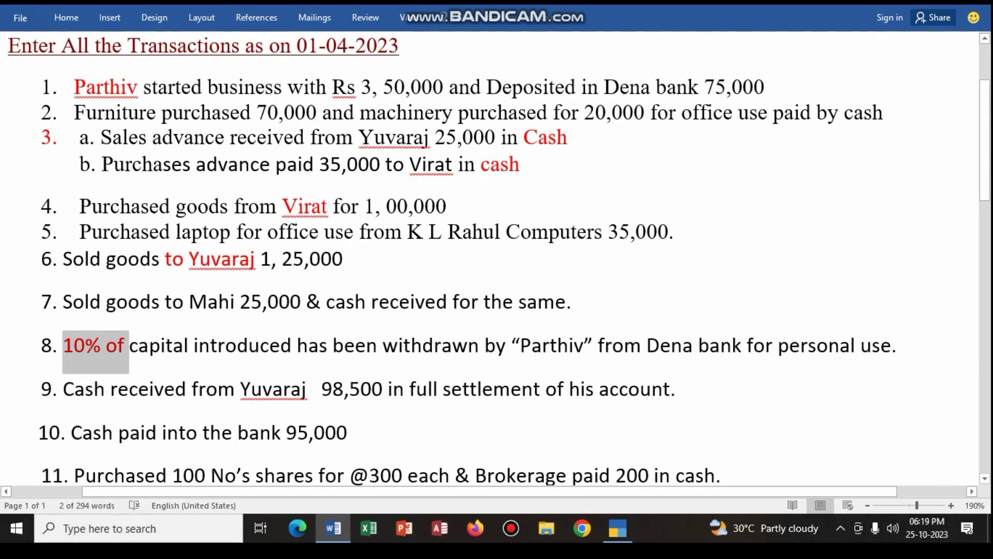
{"action": "left_click_drag", "start_coordinate": [240, 389], "coordinate": [306, 389]}
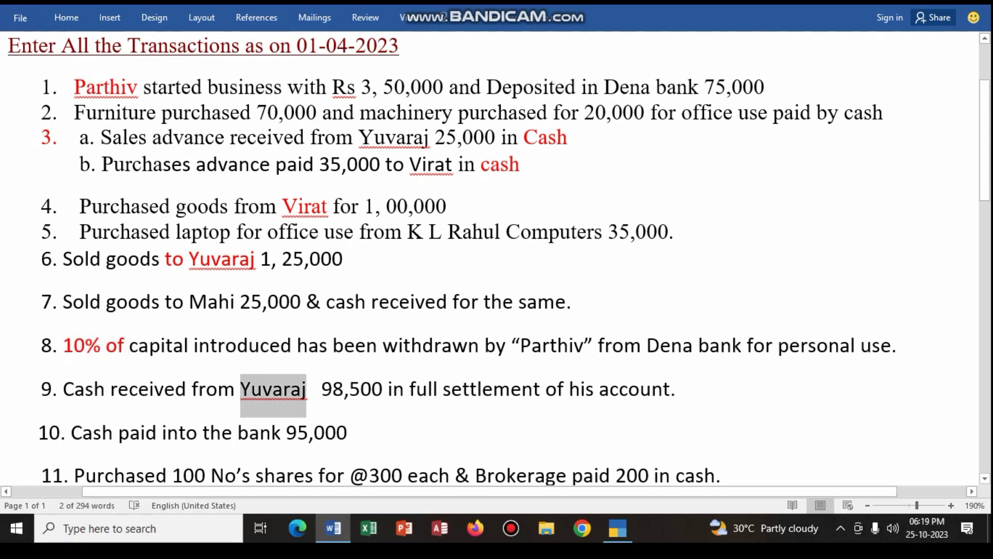
{"action": "left_click", "coordinate": [387, 372]}
{"action": "left_click_drag", "start_coordinate": [260, 259], "coordinate": [355, 260]}
{"action": "left_click", "coordinate": [443, 236]}
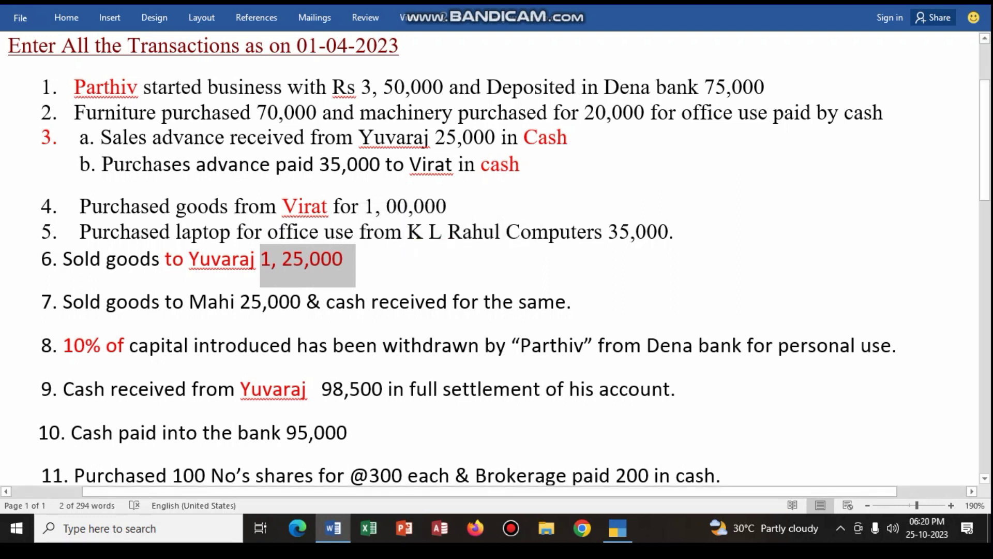
{"action": "left_click_drag", "start_coordinate": [436, 137], "coordinate": [500, 138]}
{"action": "left_click", "coordinate": [577, 117]}
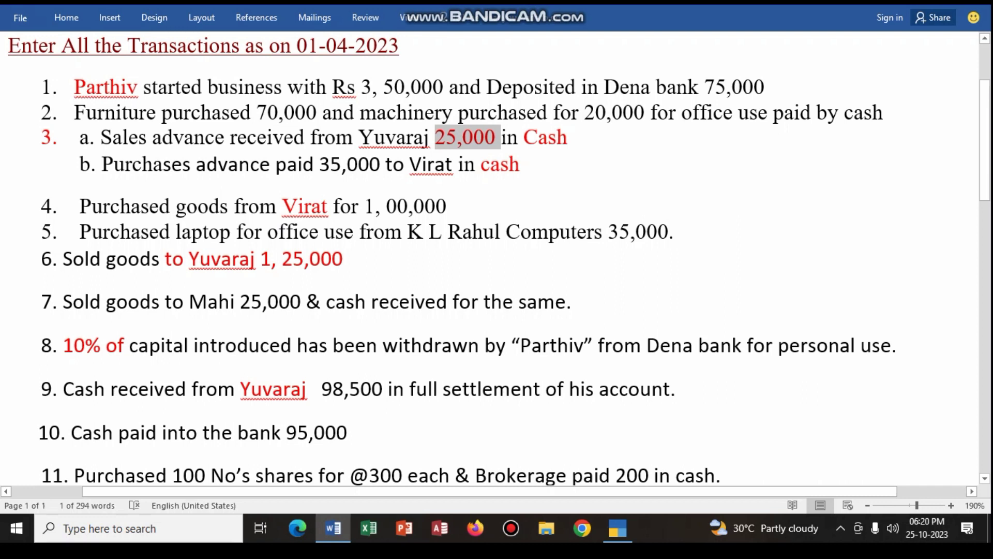
Start a receipt voucher in TallyPrime for transaction 9 and look up the customer's ledger for the credit entry.
{"action": "mouse_move", "coordinate": [333, 528]}
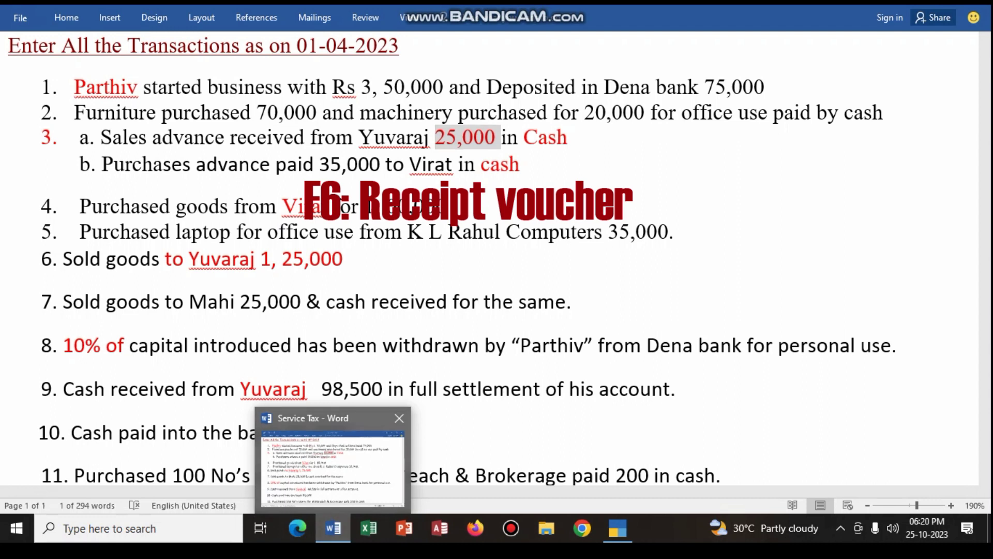
{"action": "key", "text": "alt+Tab"}
{"action": "key", "text": "F6"}
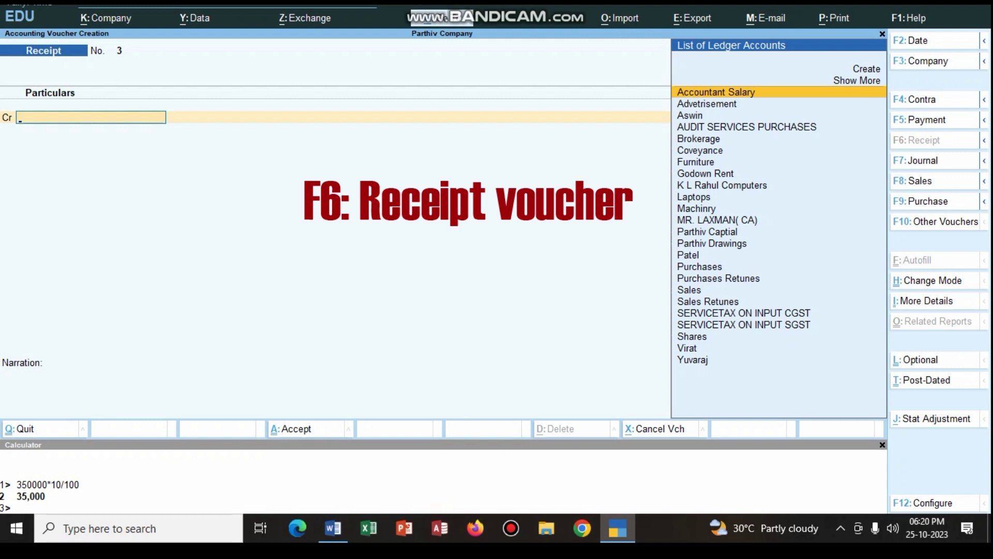
{"action": "type", "text": "Yu"}
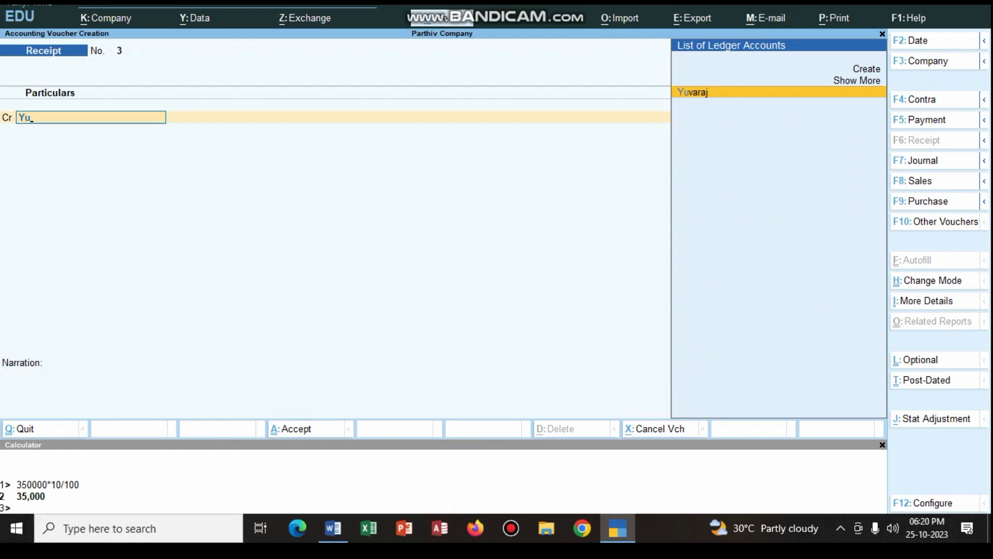
In the Word document, underline "1, 25,000" in transaction 6 and "25,000" in transaction 3a.
{"action": "key", "text": "alt+Tab"}
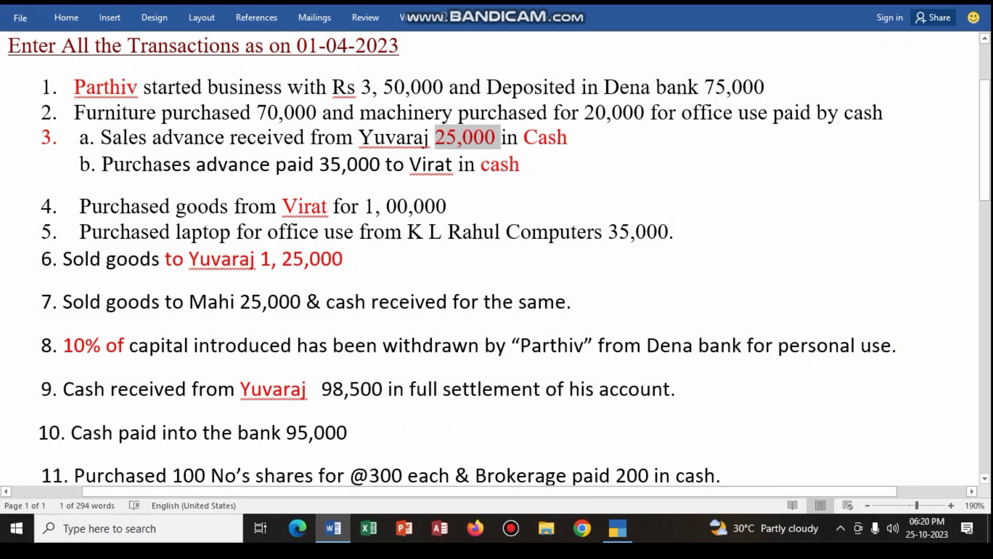
{"action": "left_click_drag", "start_coordinate": [260, 259], "coordinate": [355, 260]}
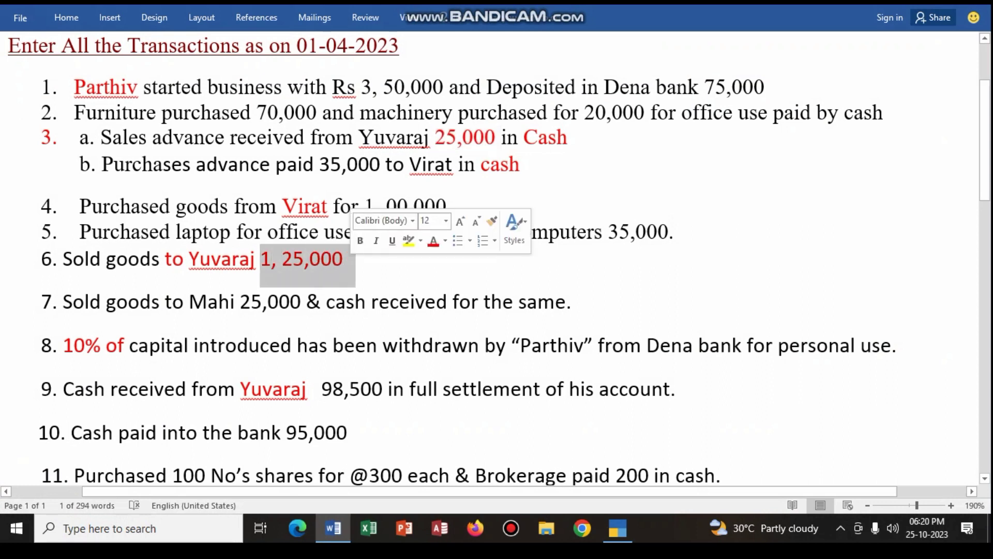
{"action": "left_click", "coordinate": [392, 240]}
{"action": "left_click_drag", "start_coordinate": [436, 137], "coordinate": [501, 138]}
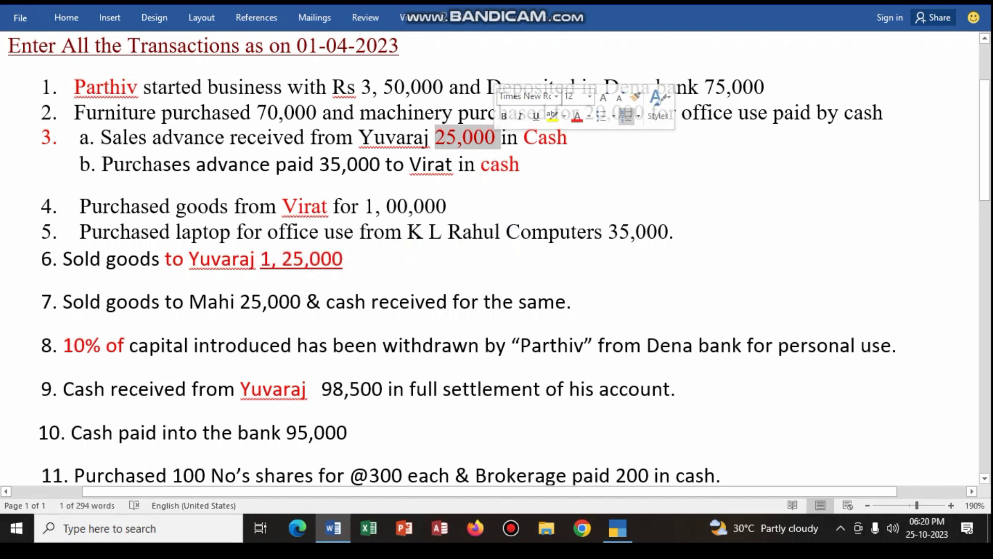
{"action": "left_click", "coordinate": [536, 116]}
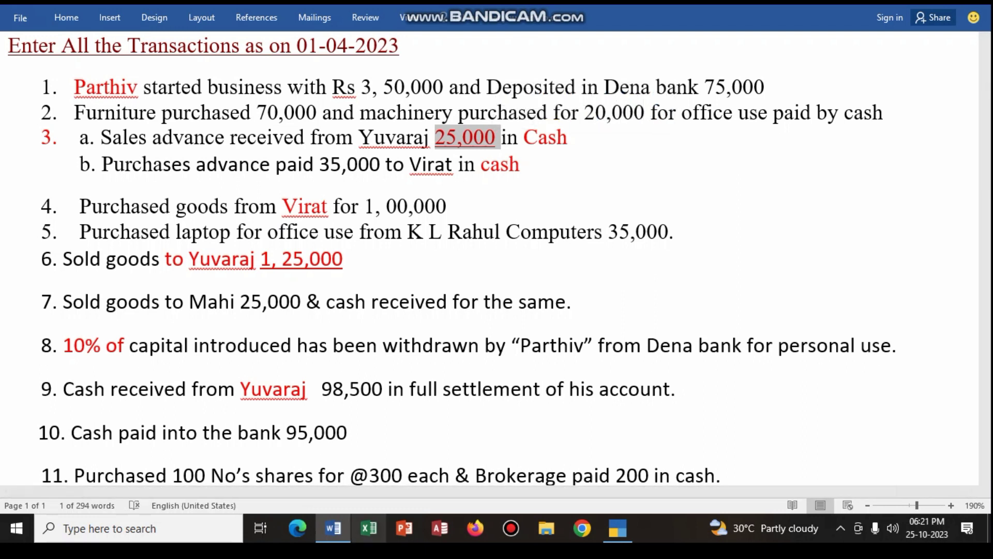
Back in the TallyPrime receipt voucher, credit the customer's ledger with 100000.
{"action": "key", "text": "alt+Tab"}
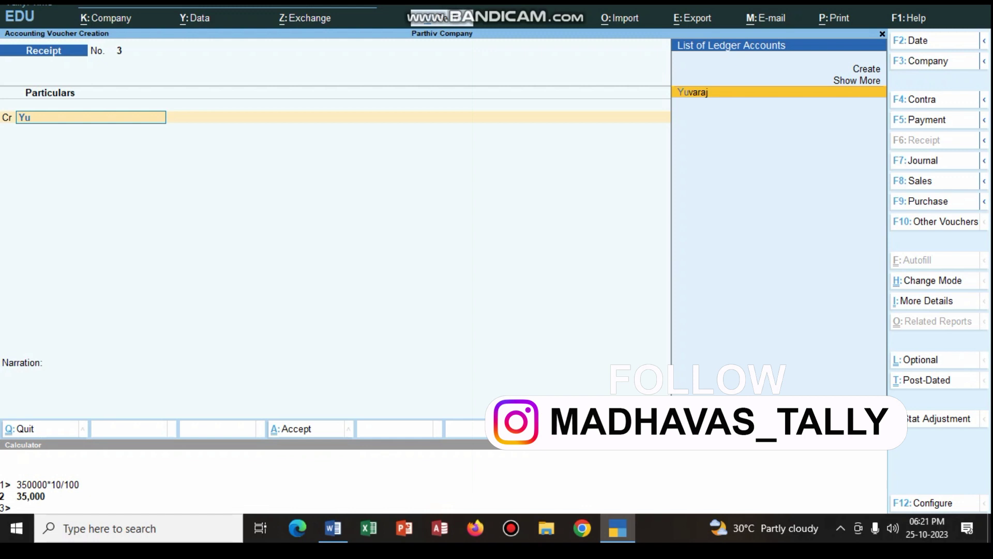
{"action": "key", "text": "Return"}
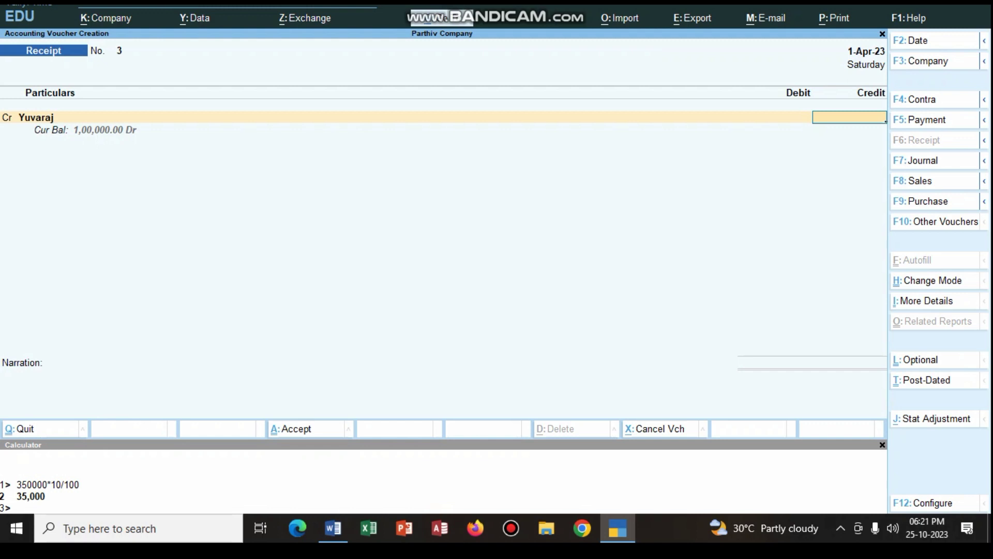
{"action": "type", "text": "100000"}
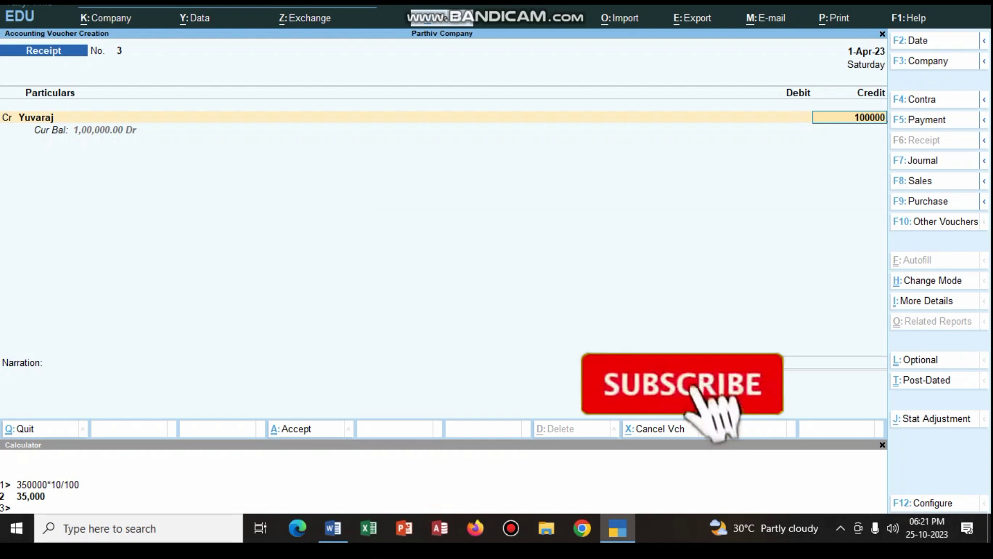
{"action": "key", "text": "Return"}
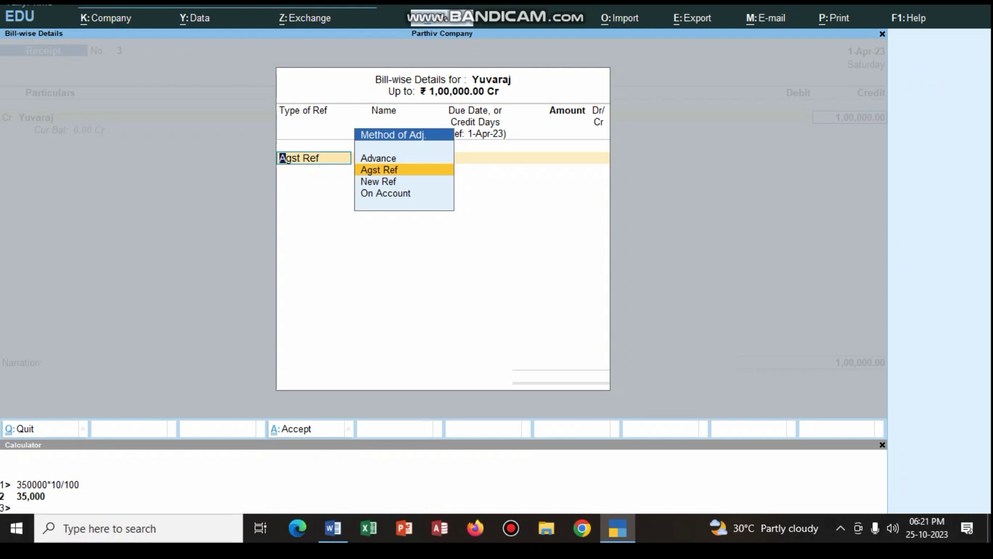
Allocate the 1,00,000 as Agst Ref to the customer's pending bill 1, and select Cash as the debit ledger.
{"action": "key", "text": "Return"}
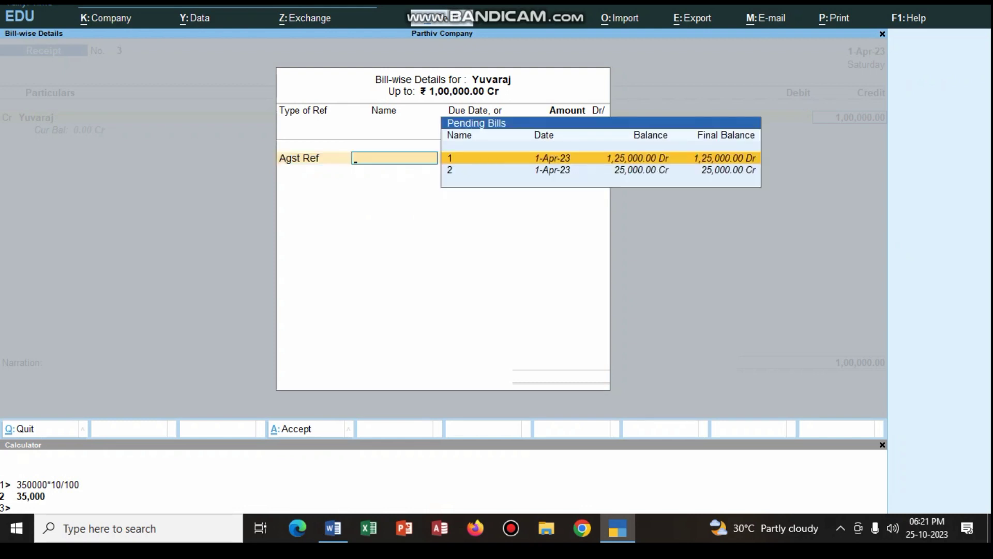
{"action": "key", "text": "Return"}
{"action": "key", "text": "Return"}
{"action": "key", "text": "Return"}
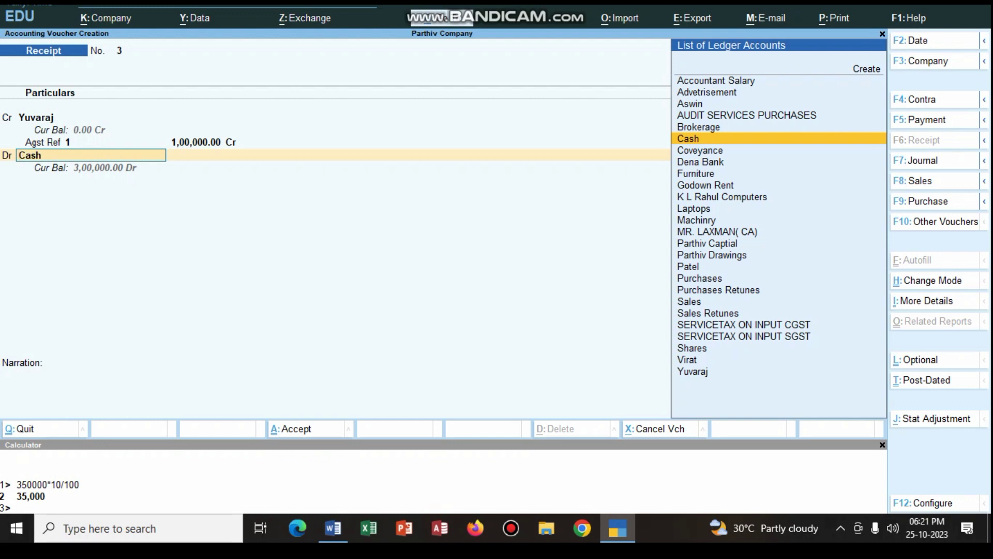
{"action": "key", "text": "Return"}
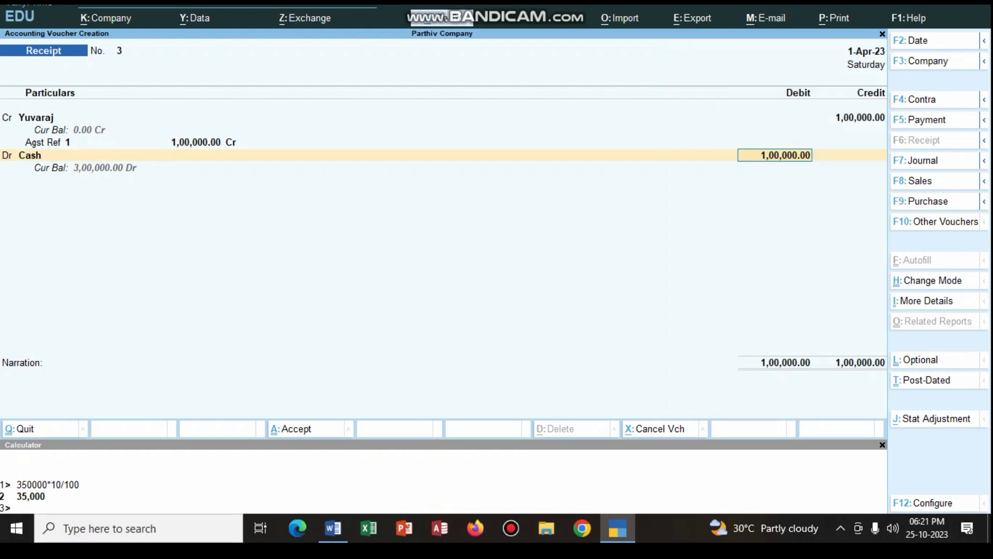
Colour "98,500" in transaction 9 of the Word document red, and return to the TallyPrime receipt voucher.
{"action": "left_click", "coordinate": [333, 528]}
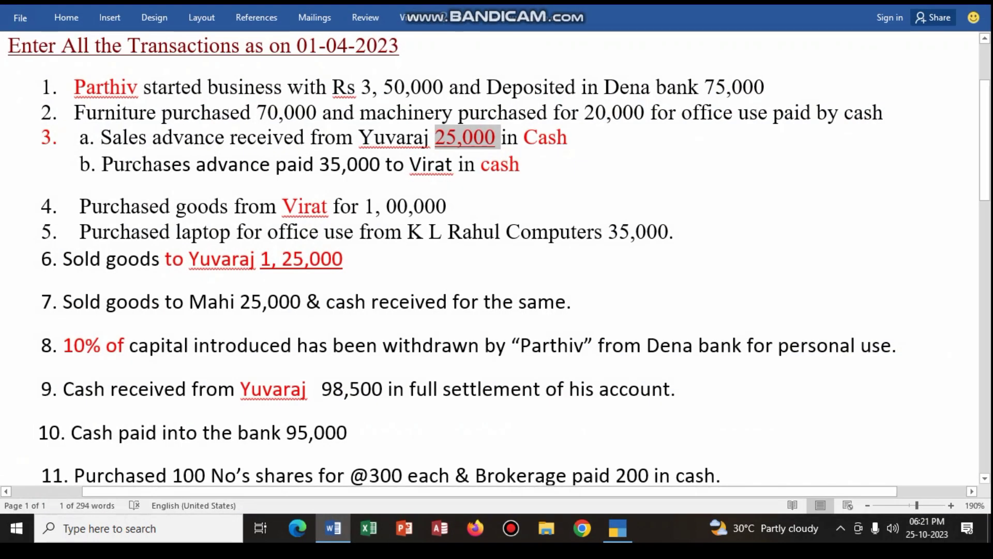
{"action": "left_click_drag", "start_coordinate": [322, 389], "coordinate": [387, 389]}
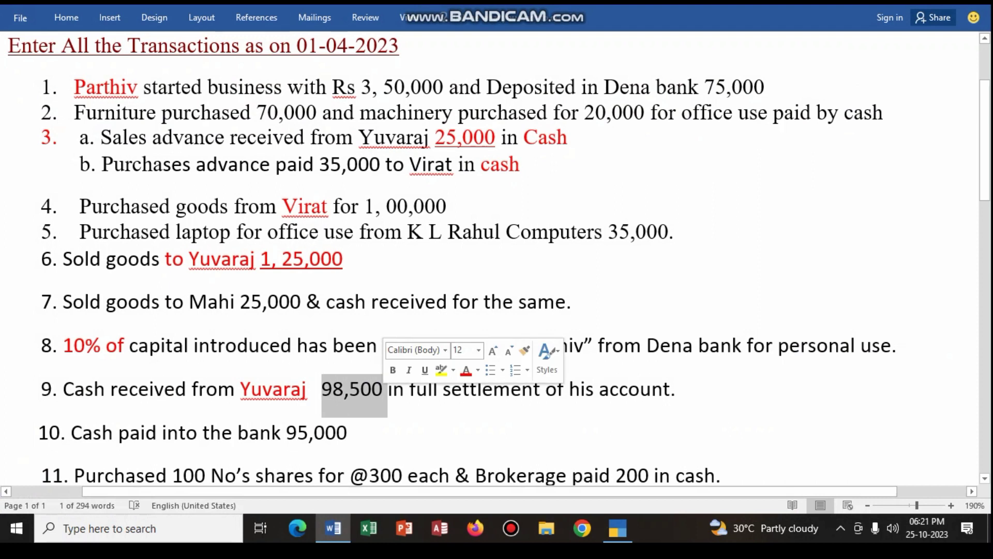
{"action": "left_click", "coordinate": [466, 370]}
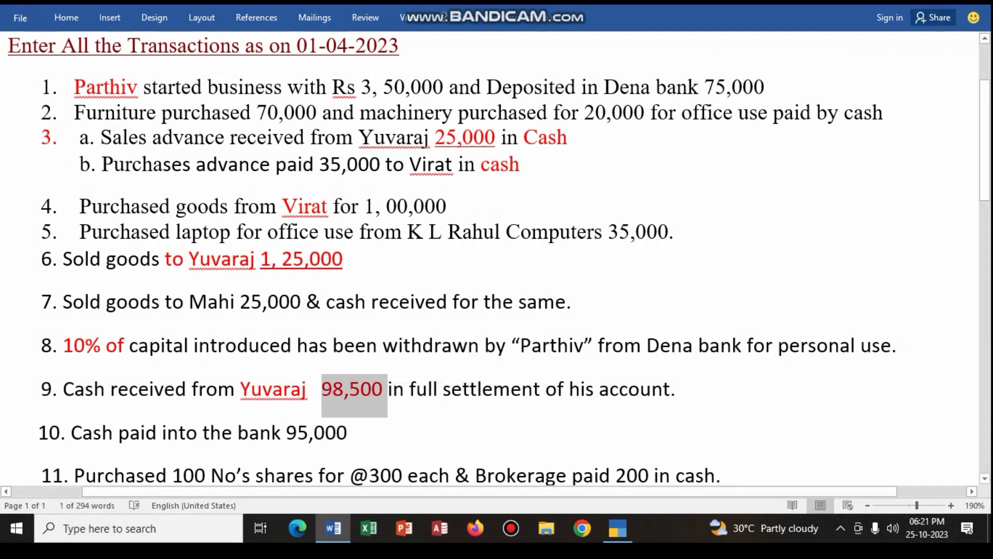
{"action": "left_click", "coordinate": [333, 528]}
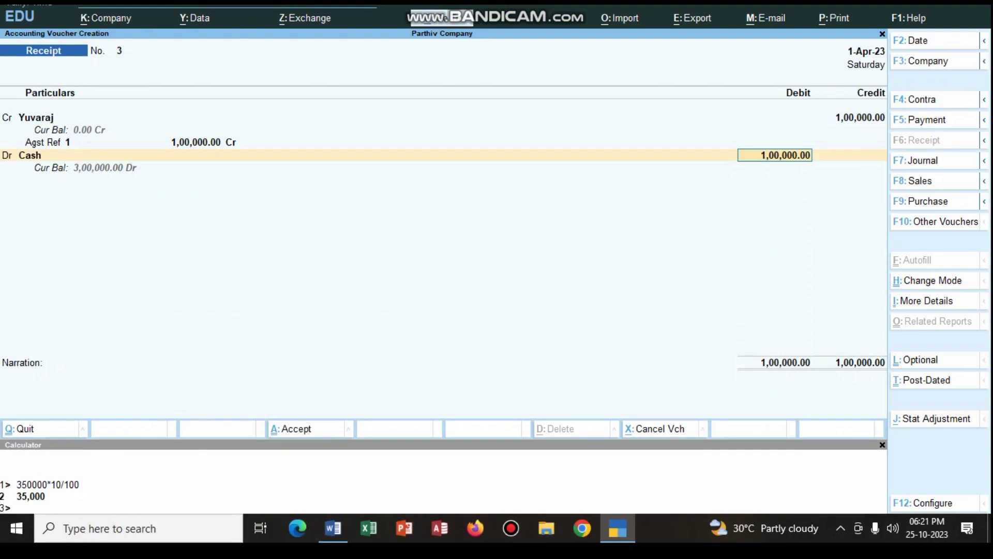
Set the Cash debit in the receipt voucher to 98500 and continue with another debit entry.
{"action": "type", "text": "98500"}
{"action": "key", "text": "Return"}
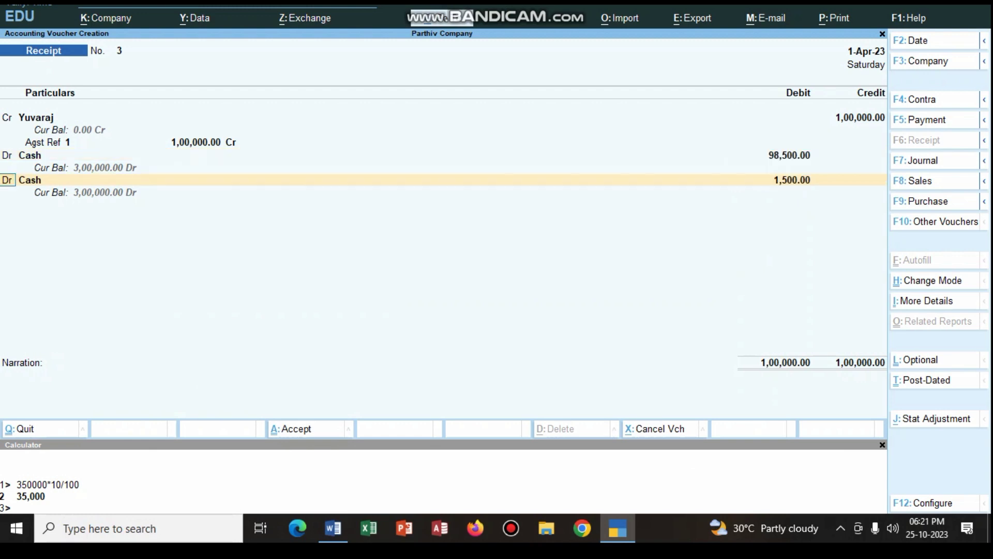
{"action": "key", "text": "Return"}
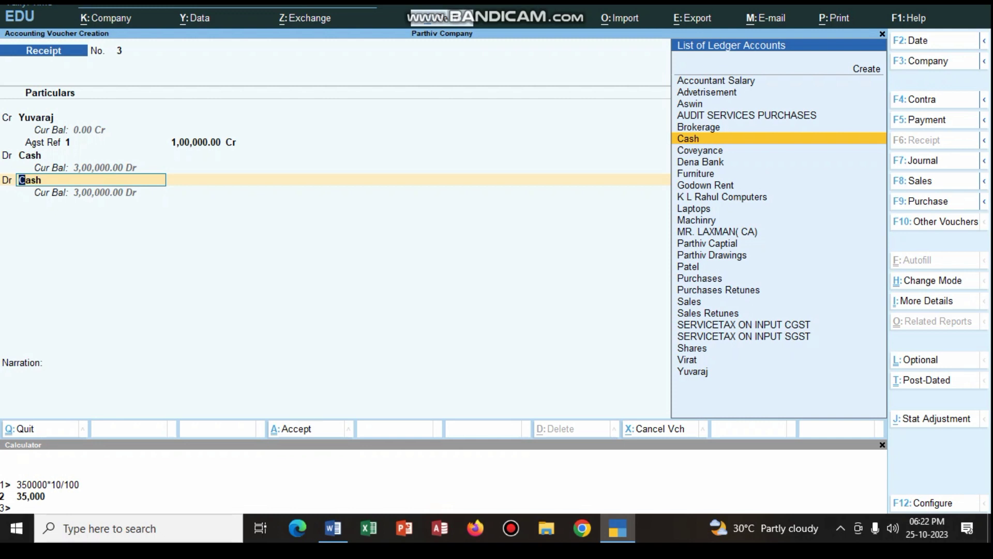
Create the ledger "Discount Allowed" under Indirect Expenses from within the receipt and debit it with the remaining 1,500.
{"action": "key", "text": "Home"}
{"action": "key", "text": "Return"}
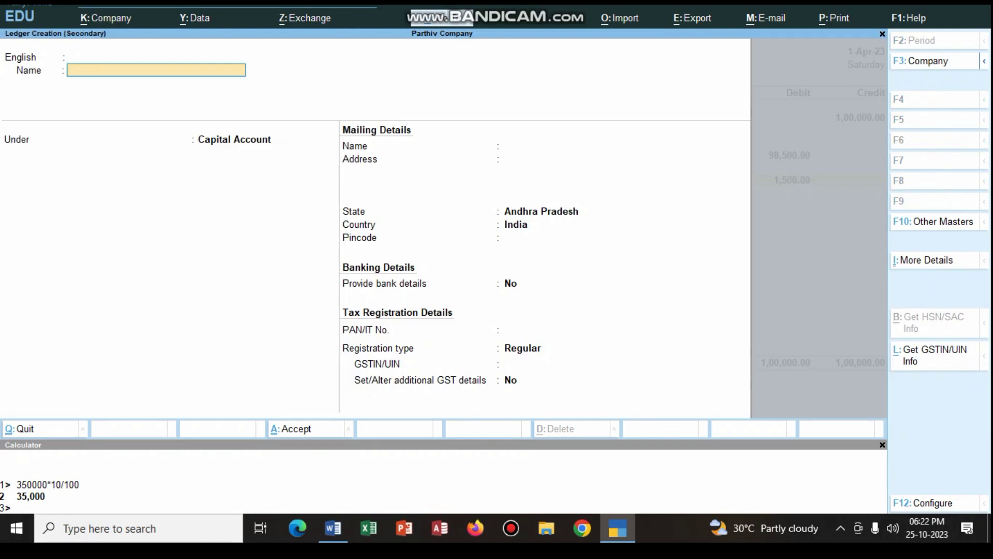
{"action": "type", "text": "Discoun"}
{"action": "type", "text": "t  Allowed"}
{"action": "key", "text": "Return"}
{"action": "key", "text": "Return"}
{"action": "key", "text": "Return"}
{"action": "key", "text": "BackSpace"}
{"action": "key", "text": "Up"}
{"action": "key", "text": "Up"}
{"action": "key", "text": "Up"}
{"action": "key", "text": "Return"}
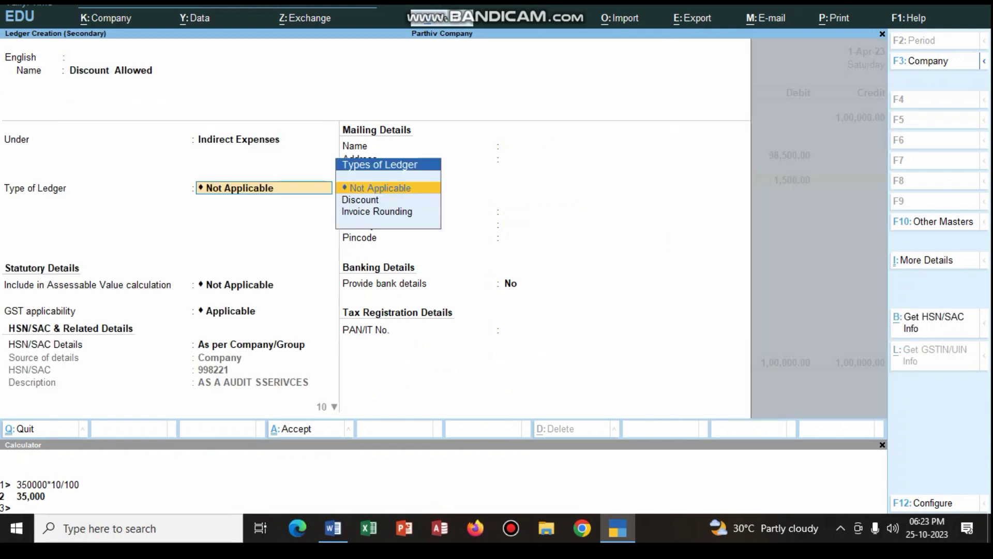
{"action": "key", "text": "ctrl+a"}
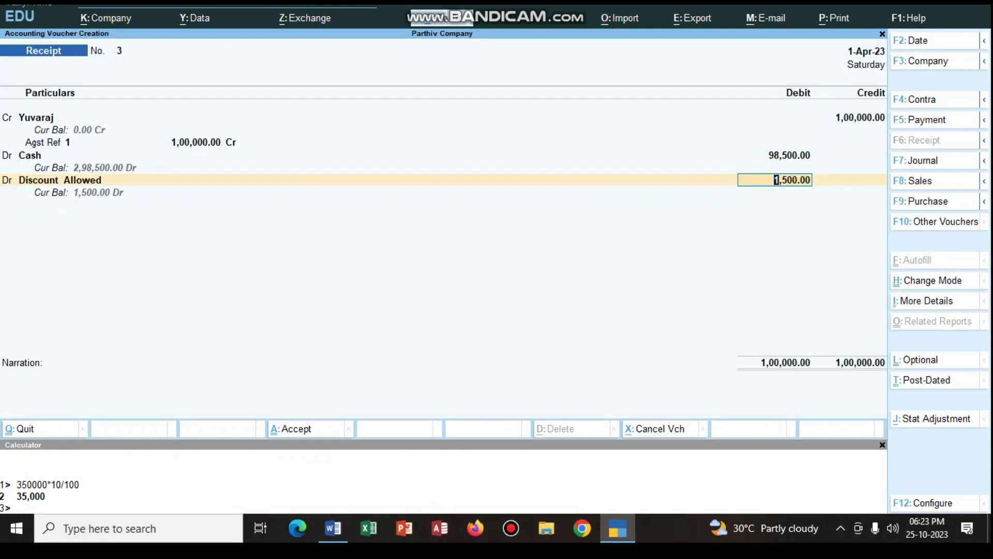
{"action": "key", "text": "Return"}
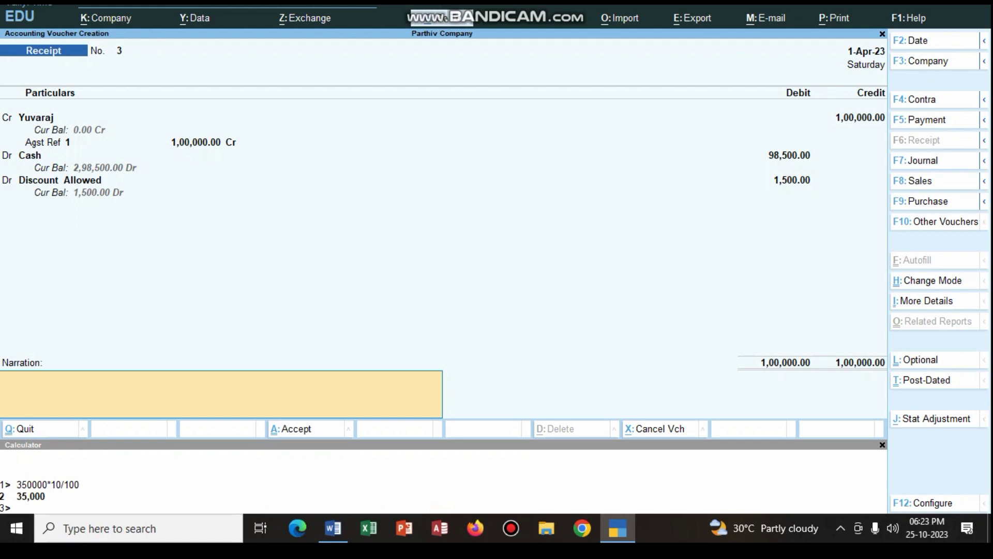
Save the receipt with a narration that the customer's account is fully settled by cash with discount, and switch to the Word document.
{"action": "type", "text": "being yuvarja"}
{"action": "key", "text": "BackSpace"}
{"action": "key", "text": "BackSpace"}
{"action": "type", "text": "aj a/c fulley settled by cash"}
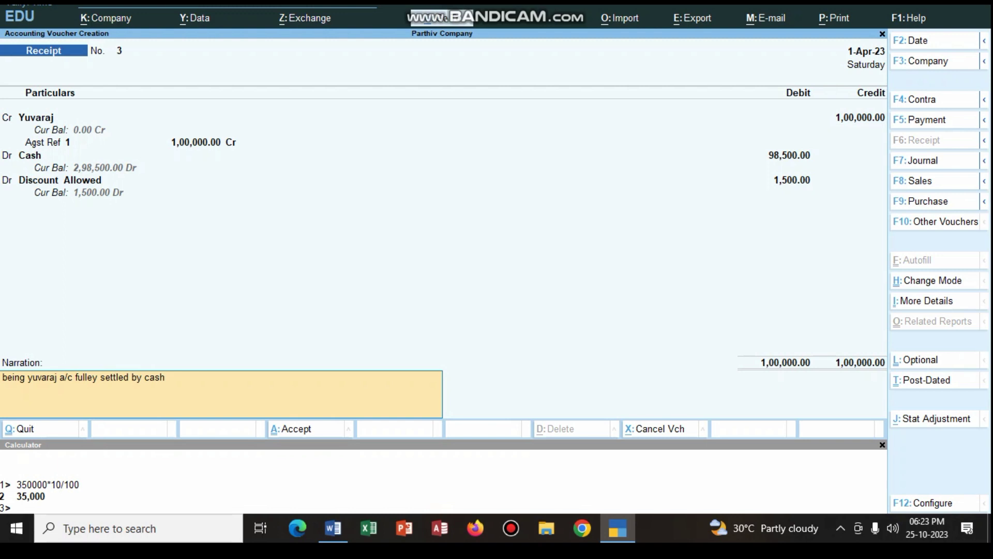
{"action": "type", "text": " with discount"}
{"action": "key", "text": "Return"}
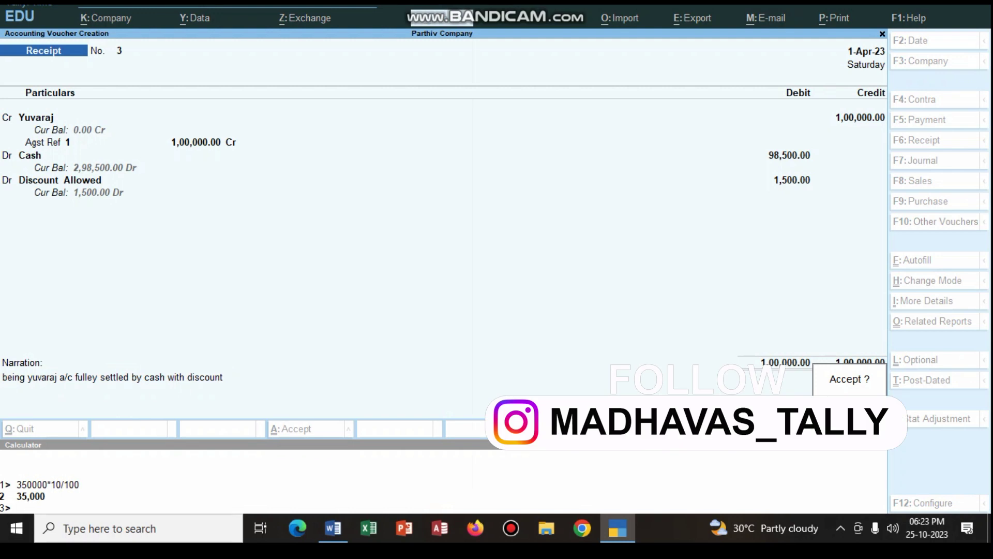
{"action": "key", "text": "Return"}
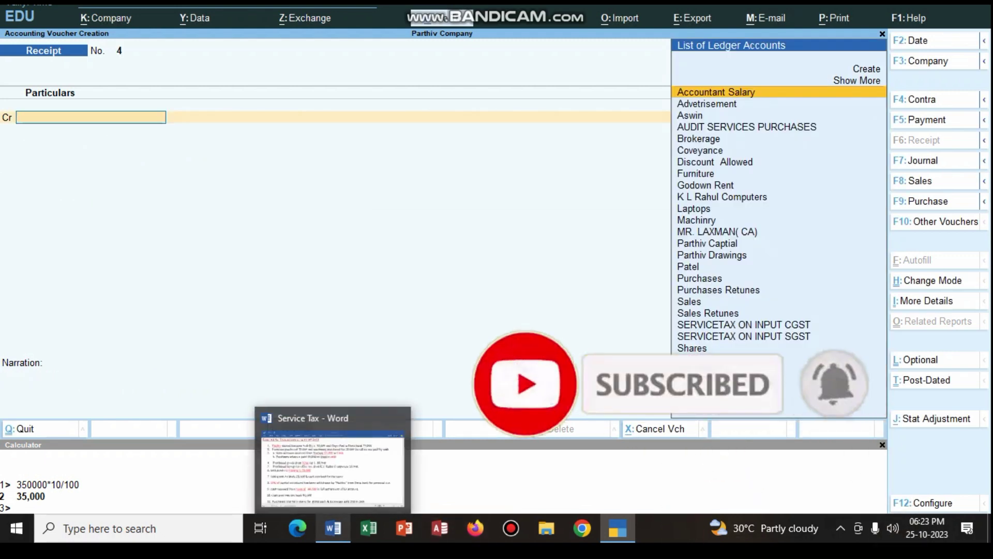
{"action": "left_click", "coordinate": [333, 528]}
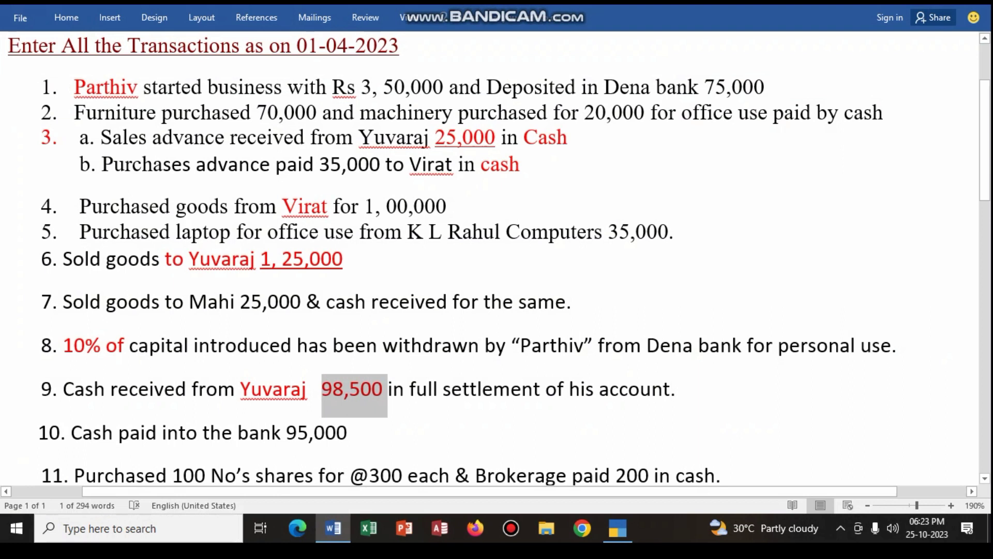